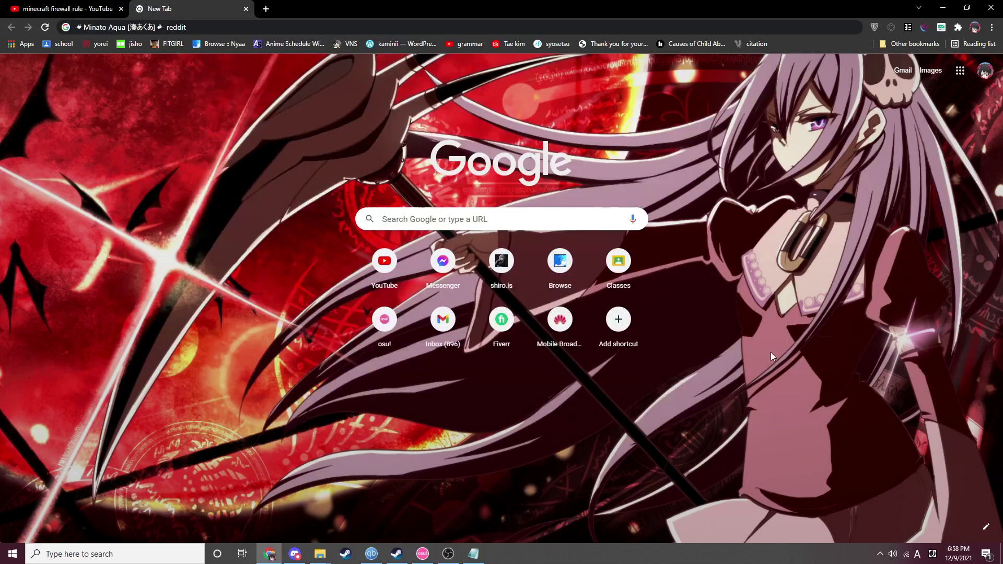
- Load the Orbi router admin page at orbilogin.com through the address bar's 'or' suggestion
{"action": "left_click", "coordinate": [302, 27]}
{"action": "key", "text": "BackSpace"}
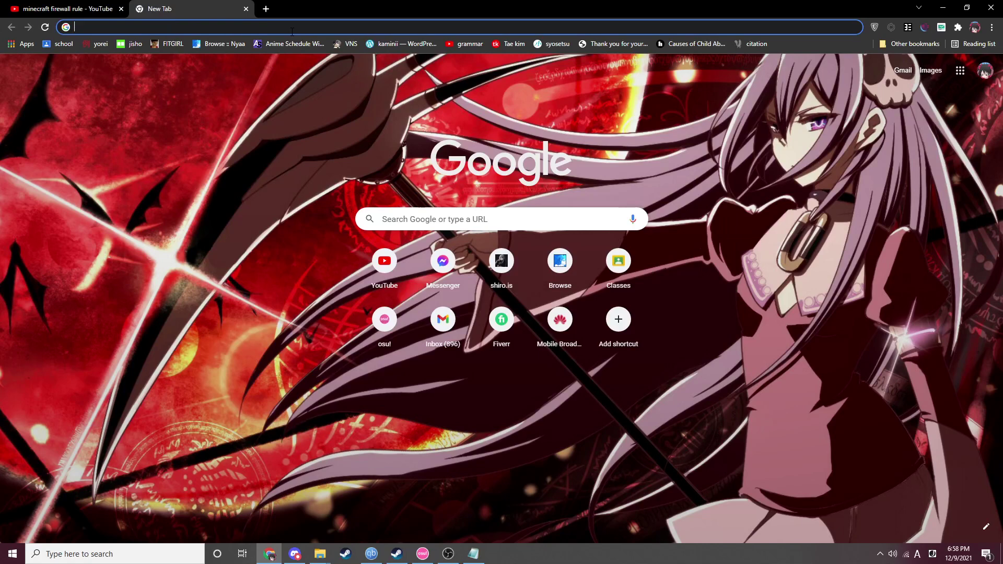
{"action": "type", "text": "orbilogin.com"}
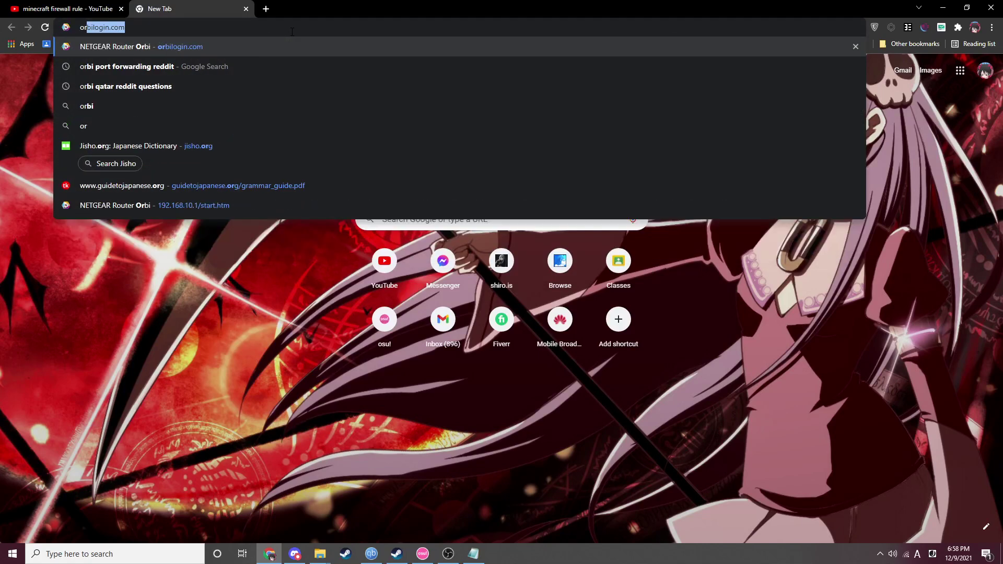
{"action": "key", "text": "Return"}
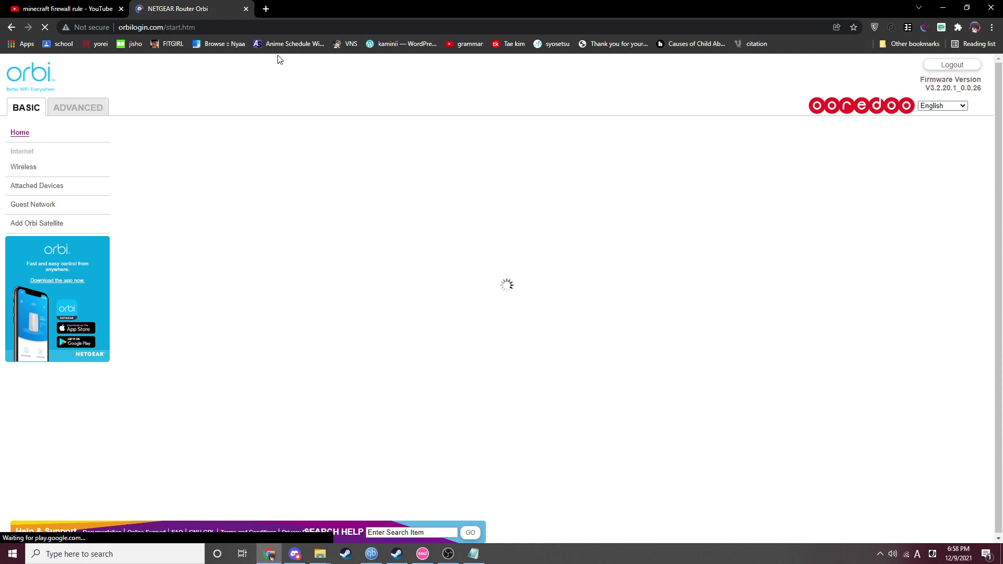
- Go to Advanced > Router / AP Mode and highlight that the Orbi is in AP Mode
{"action": "left_click", "coordinate": [71, 107]}
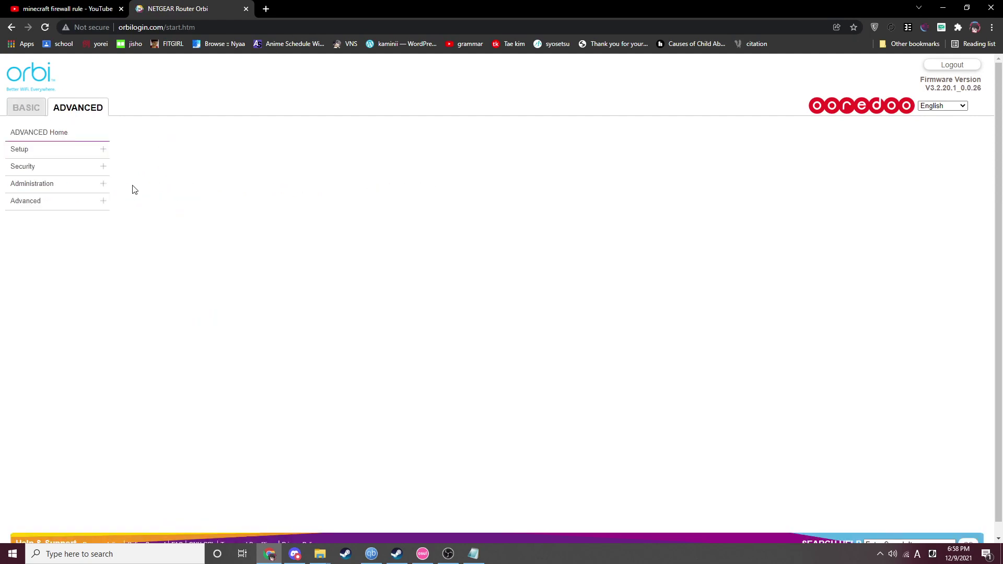
{"action": "left_click", "coordinate": [106, 205]}
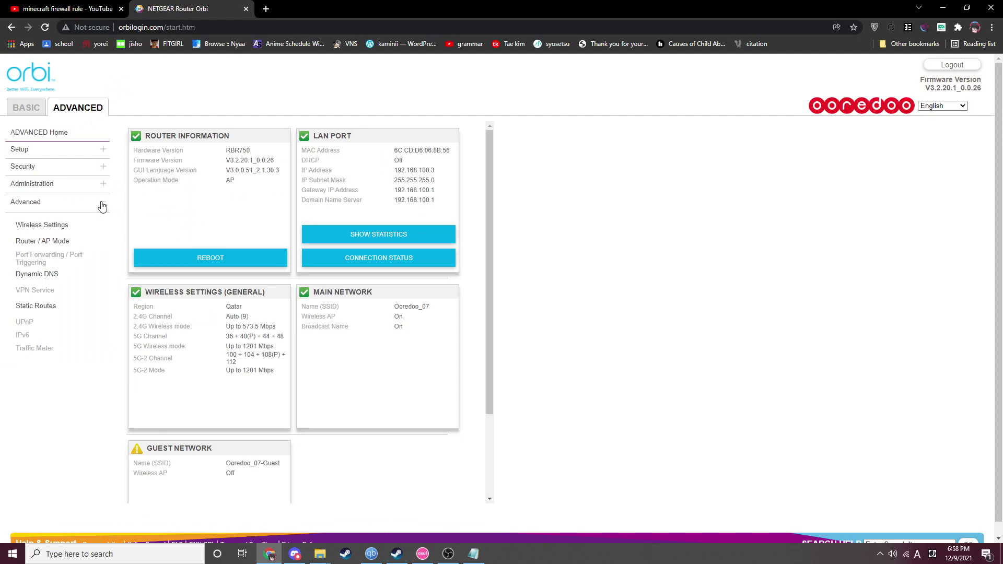
{"action": "left_click", "coordinate": [58, 241]}
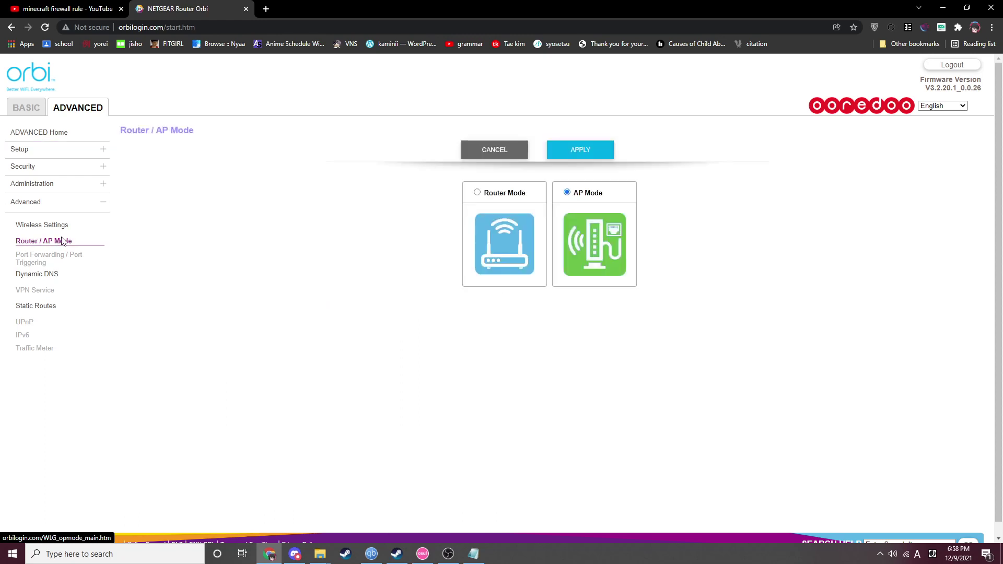
{"action": "left_click_drag", "start_coordinate": [575, 192], "coordinate": [605, 194]}
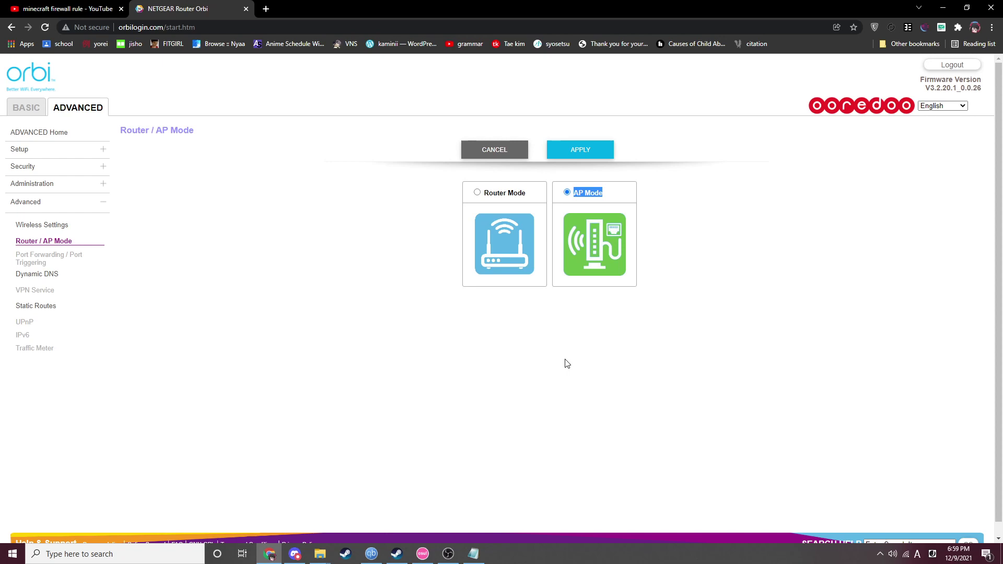
- Launch Command Prompt by searching 'cmd' from the Start menu
{"action": "key", "text": "super"}
{"action": "type", "text": "cmd"}
{"action": "key", "text": "Return"}
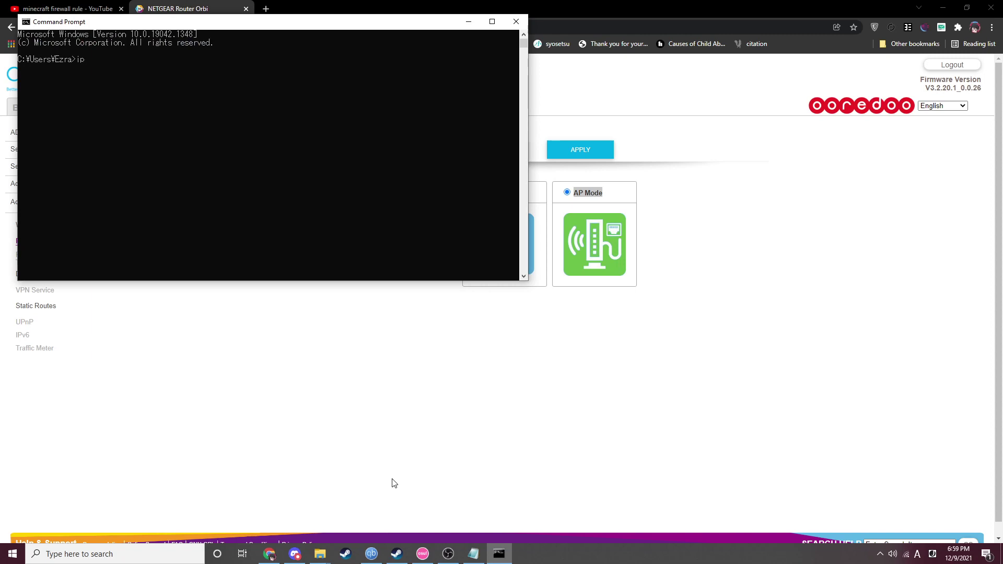
{"action": "left_click", "coordinate": [515, 23]}
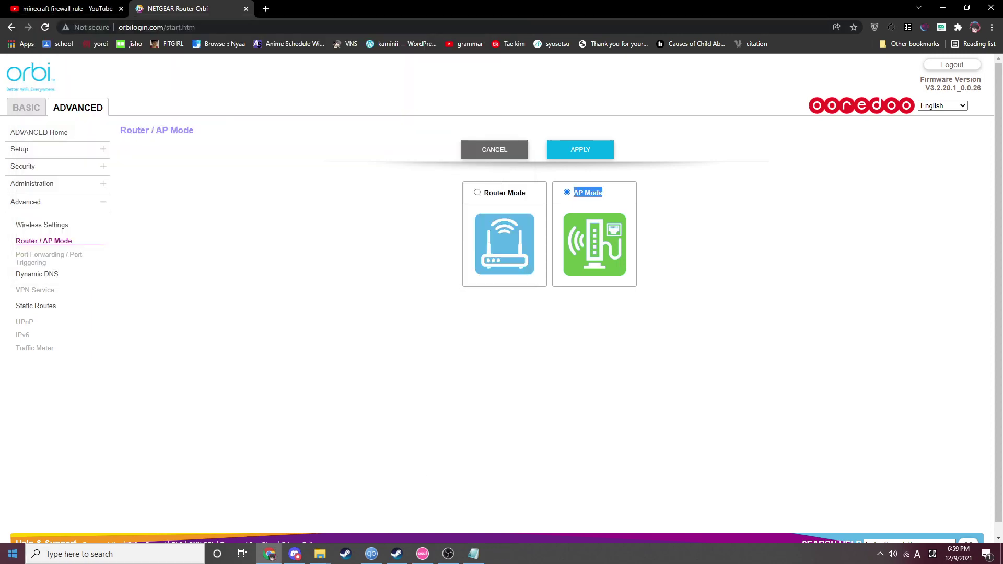
{"action": "left_click", "coordinate": [52, 554]}
{"action": "type", "text": "cmd"}
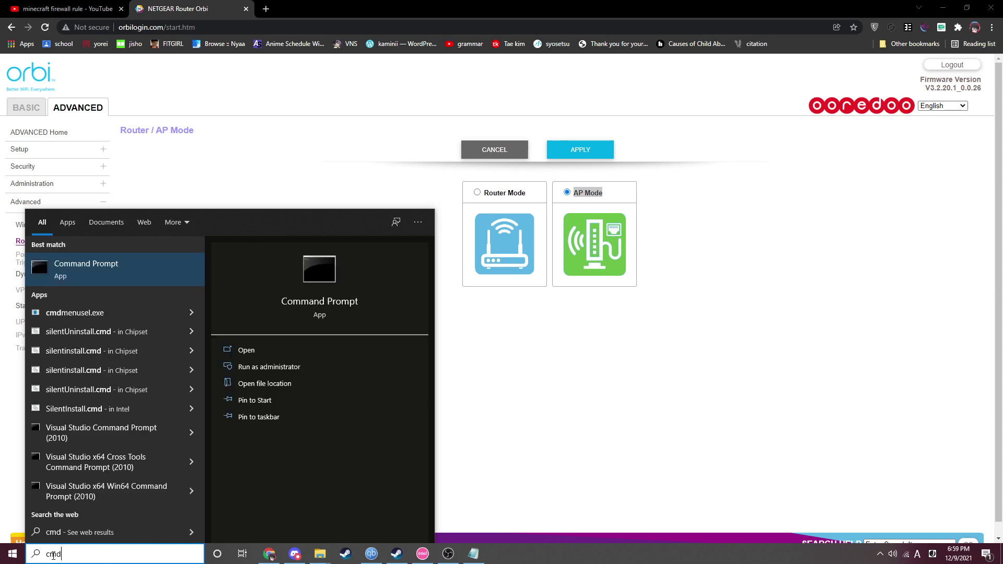
{"action": "key", "text": "Return"}
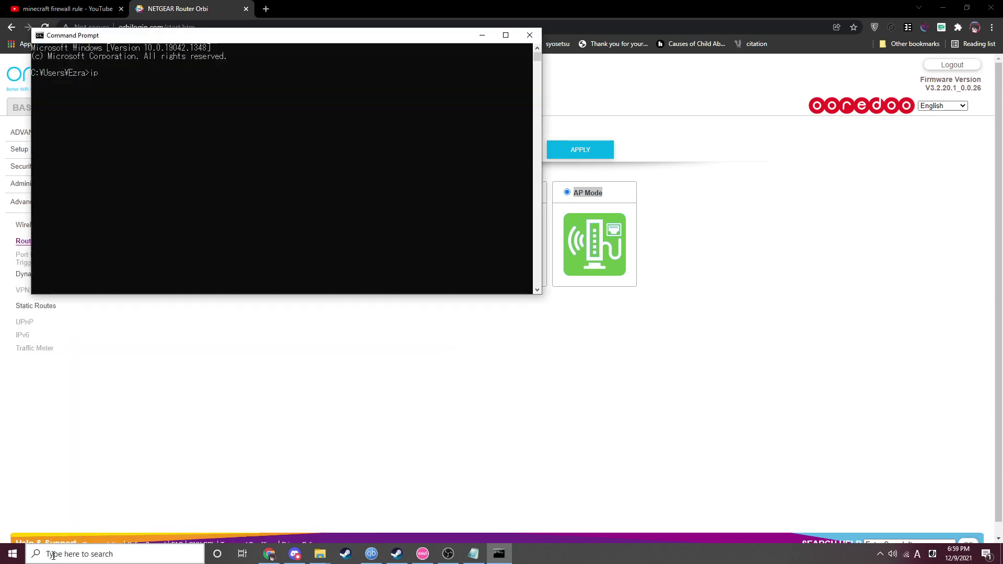
- Run ipconfig and copy the Wi-Fi default gateway 192.168.100.1
{"action": "type", "text": "ipconfig"}
{"action": "key", "text": "Return"}
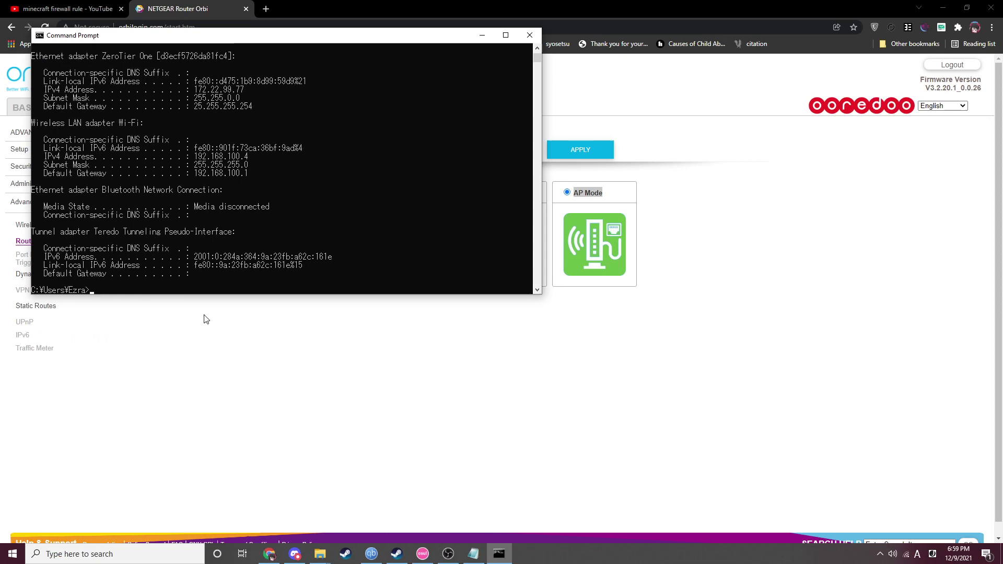
{"action": "left_click_drag", "start_coordinate": [195, 174], "coordinate": [245, 178]}
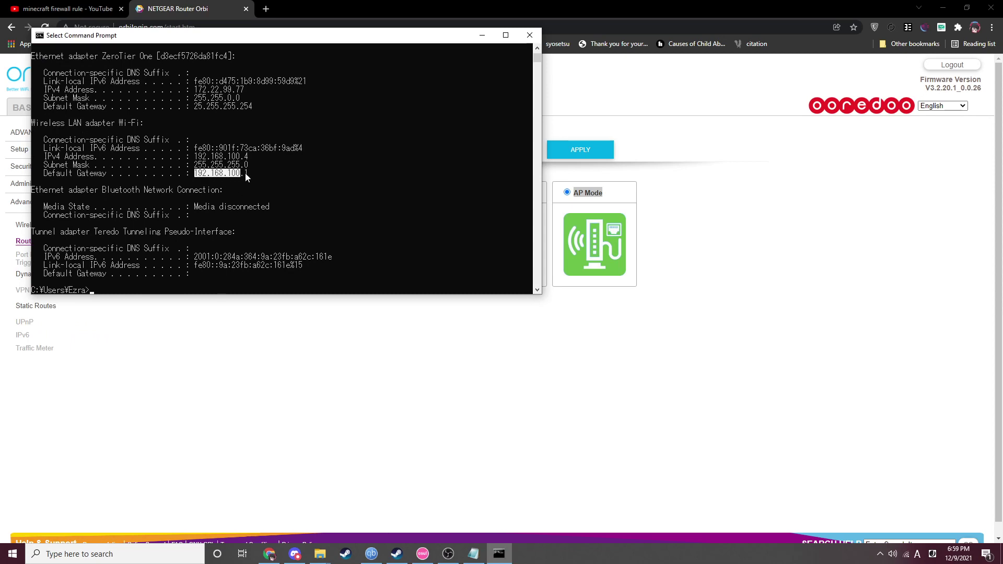
{"action": "key", "text": "ctrl+c"}
- Open the gateway admin at 192.168.100.1 in a new tab and log in with the admin credentials
{"action": "left_click", "coordinate": [266, 9]}
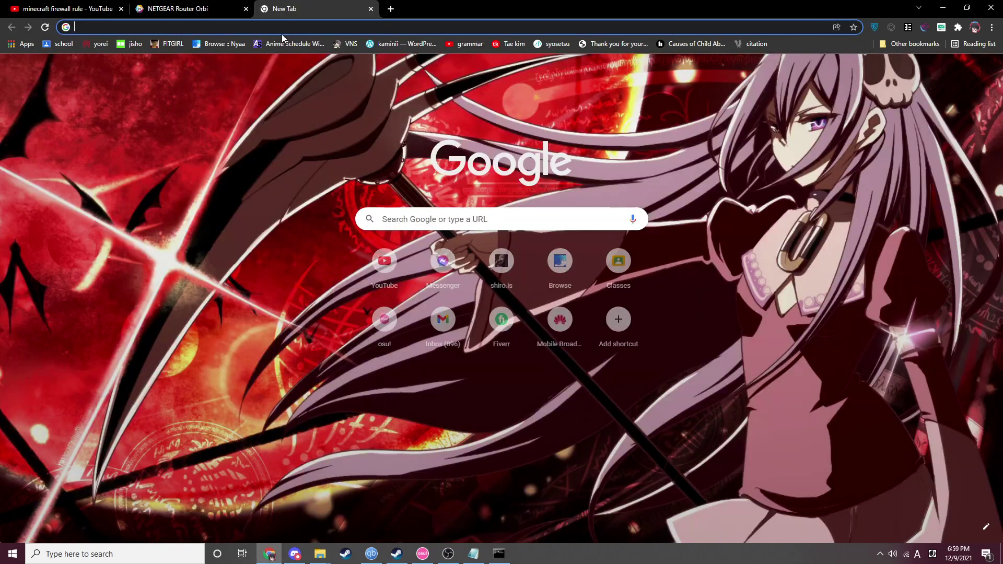
{"action": "key", "text": "ctrl+v"}
{"action": "key", "text": "Return"}
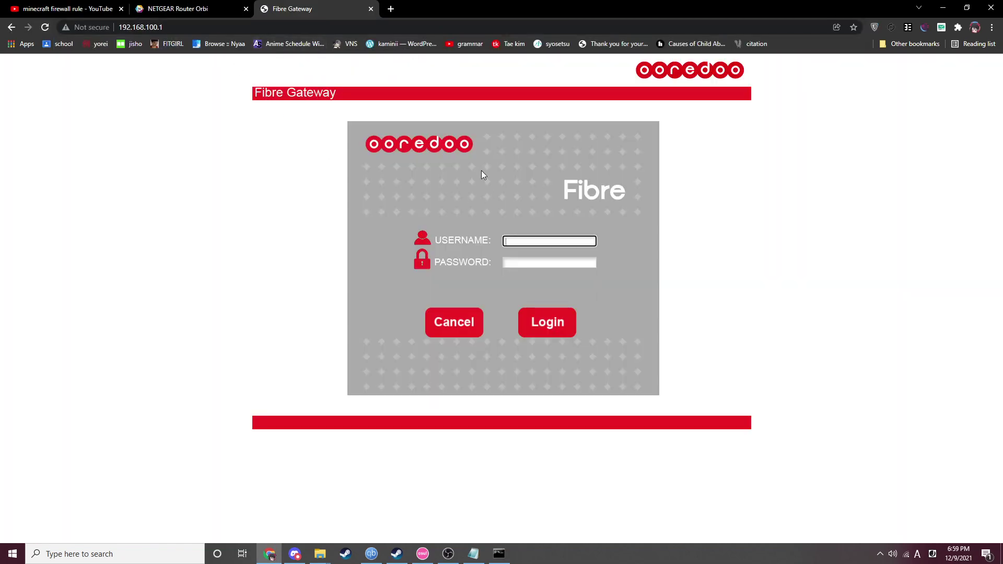
{"action": "type", "text": "admin"}
{"action": "left_click", "coordinate": [527, 263]}
{"action": "type", "text": "a"}
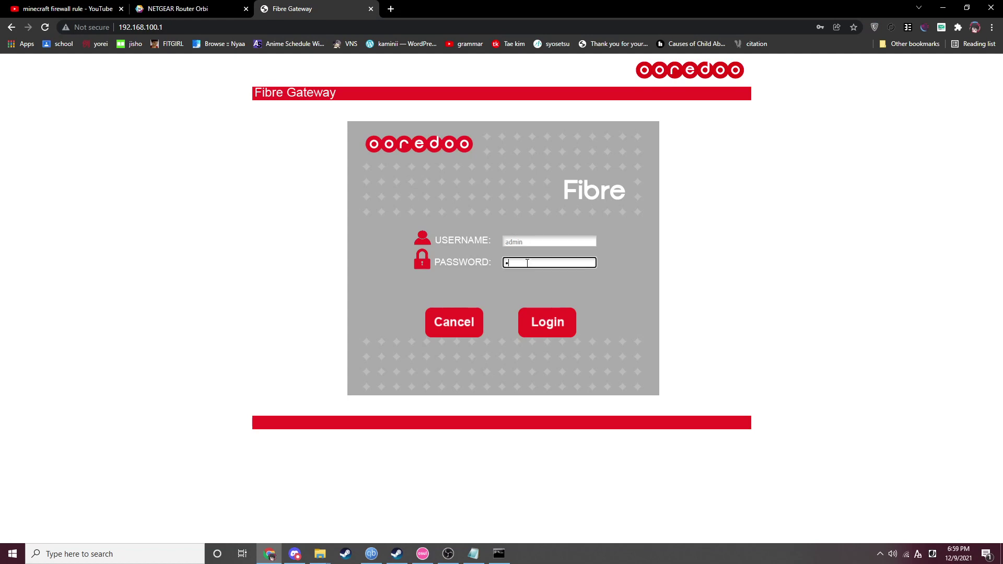
{"action": "type", "text": "dmin"}
{"action": "key", "text": "Return"}
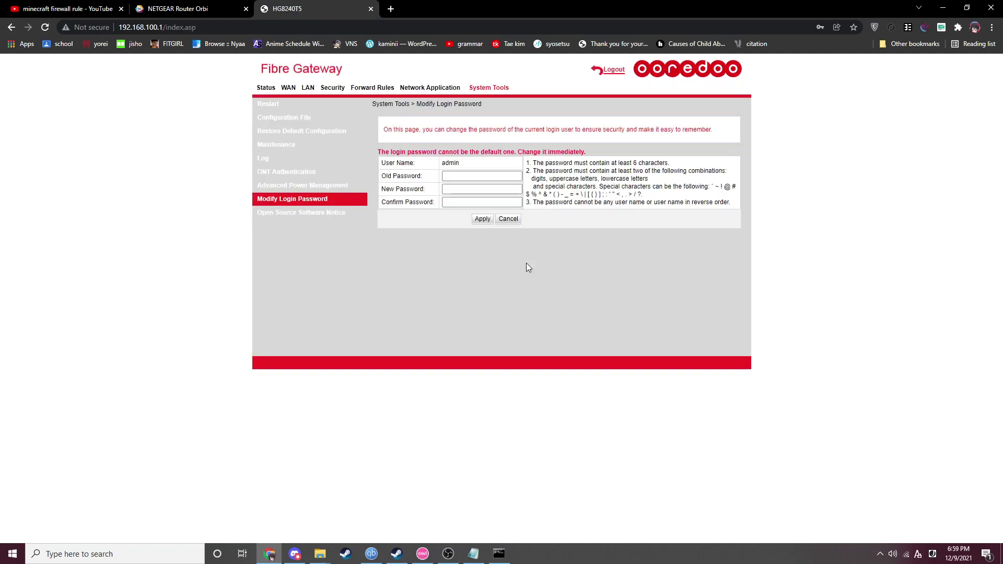
- Dismiss Chrome's password prompts and open Forward Rules > Port Mapping Configuration
{"action": "left_click", "coordinate": [607, 176]}
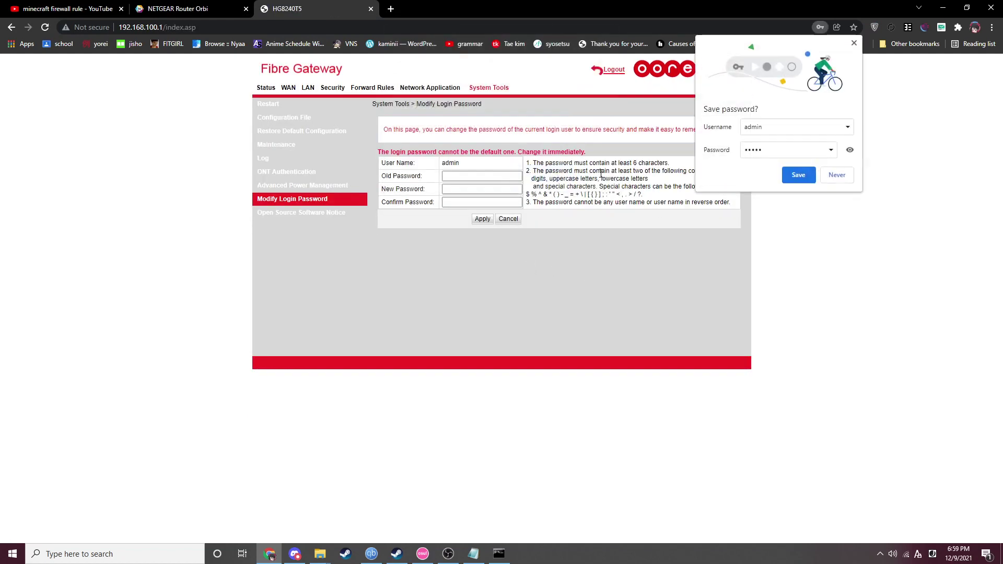
{"action": "left_click", "coordinate": [839, 177]}
{"action": "key", "text": "ctrl+shift+Tab"}
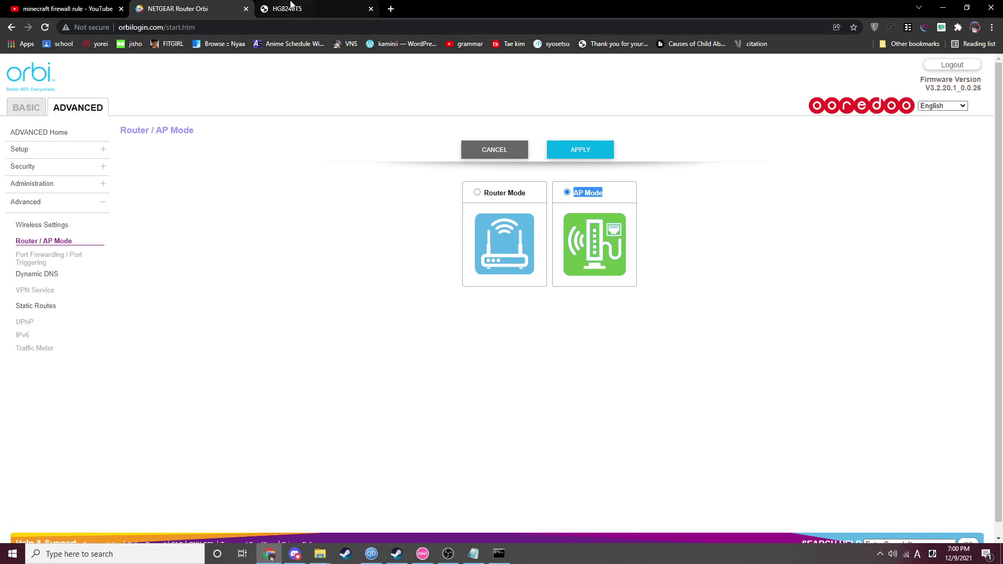
{"action": "left_click", "coordinate": [291, 9]}
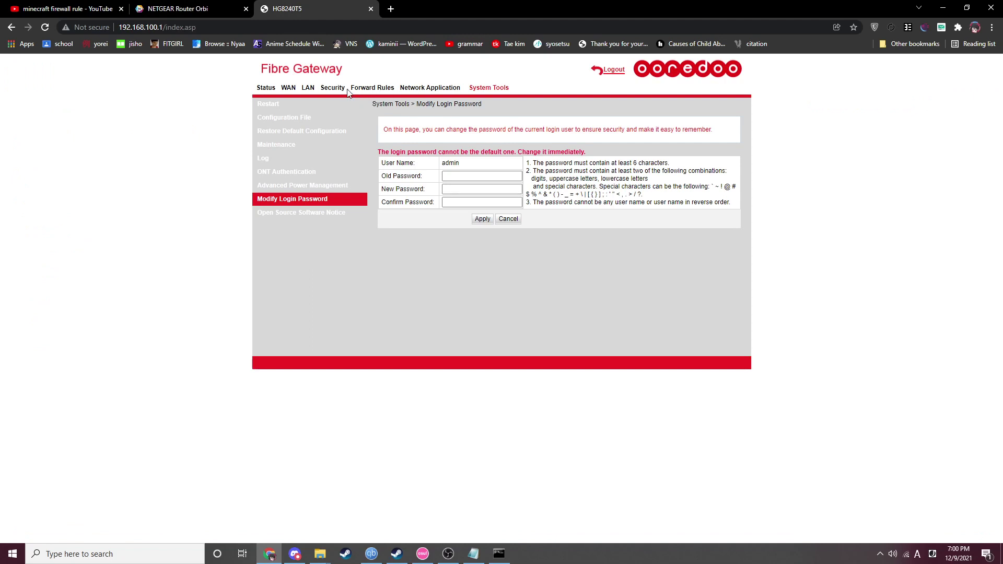
{"action": "left_click", "coordinate": [373, 89]}
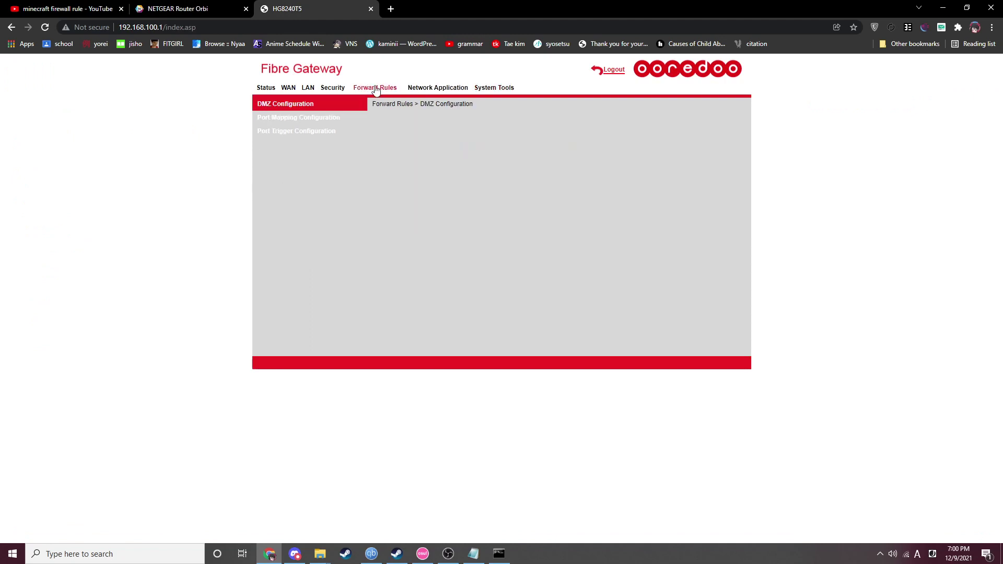
{"action": "left_click", "coordinate": [285, 118]}
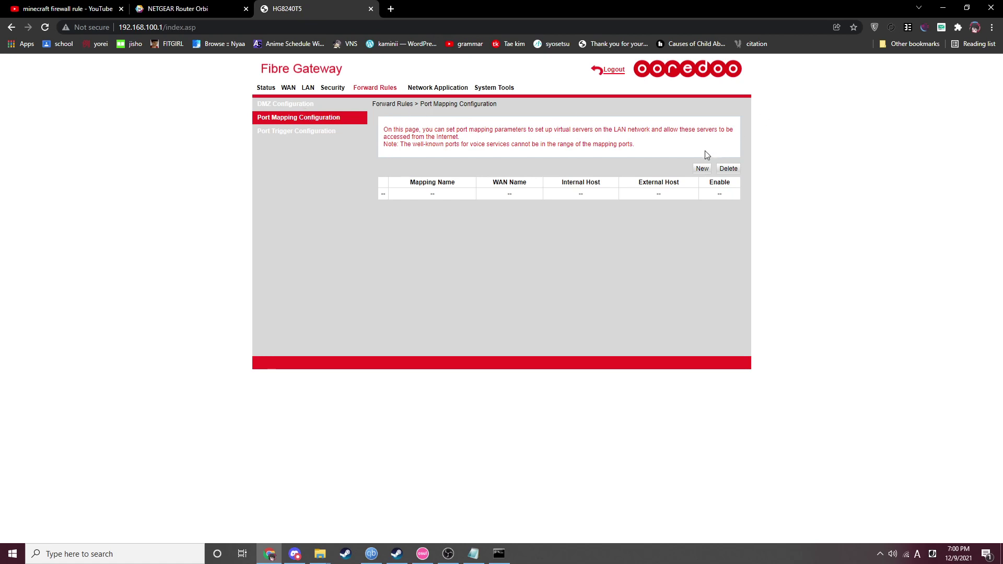
- Start a new application-type port mapping using the Domain Name Server (DNS) preset
{"action": "left_click", "coordinate": [702, 169]}
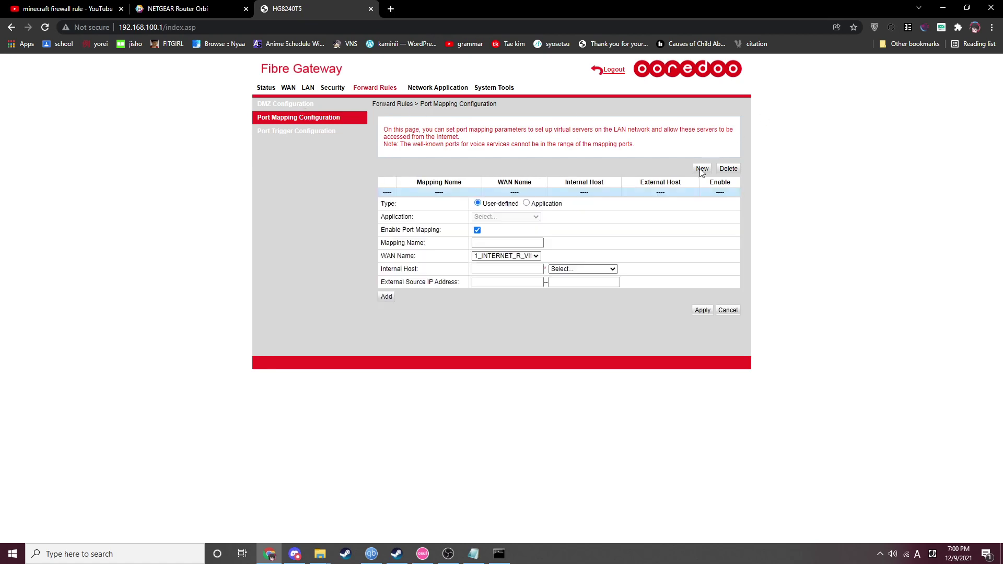
{"action": "left_click", "coordinate": [526, 203]}
{"action": "left_click", "coordinate": [519, 217]}
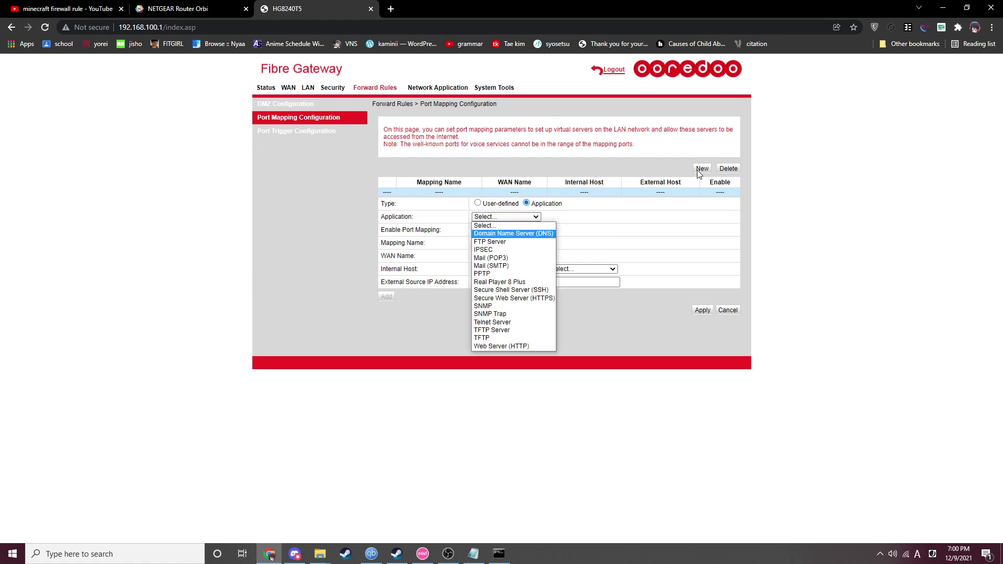
{"action": "left_click", "coordinate": [515, 233]}
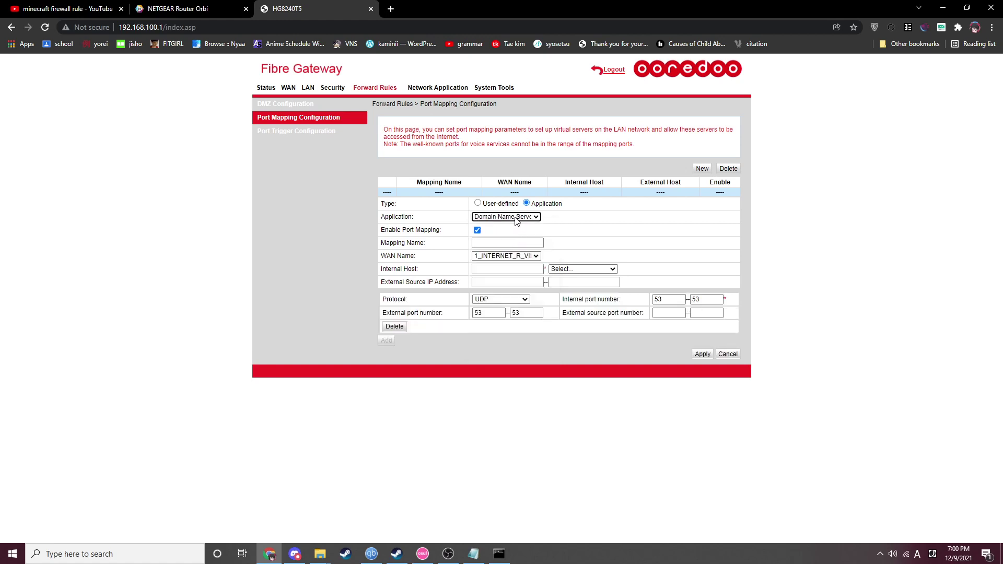
{"action": "left_click", "coordinate": [516, 219]}
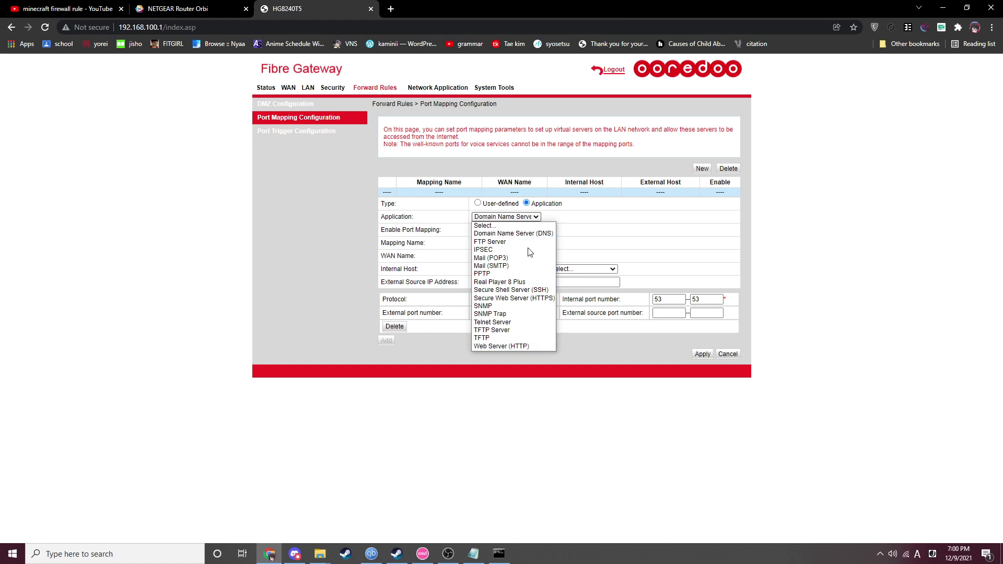
{"action": "left_click", "coordinate": [523, 233]}
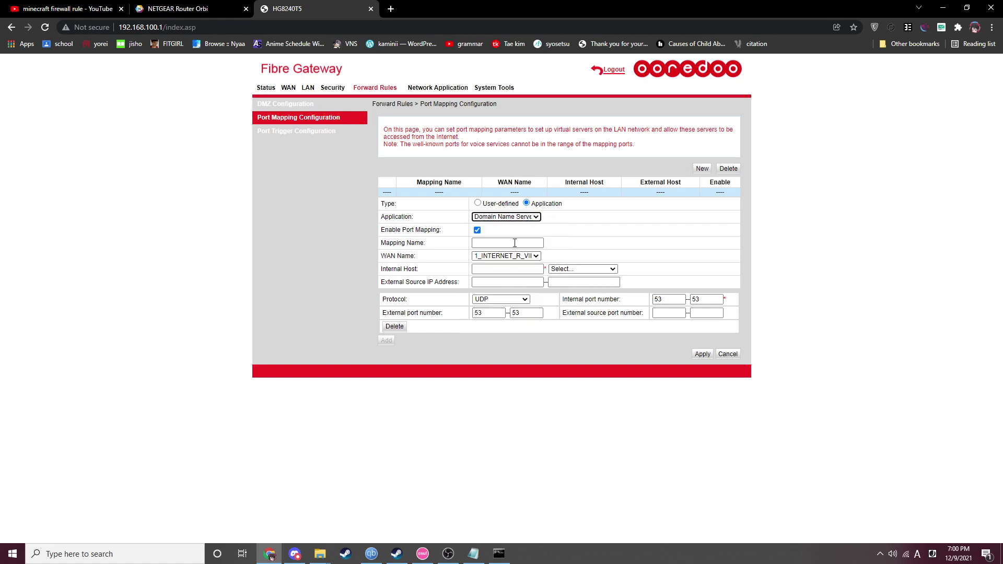
- Name the mapping 'Mc Server' and bring the ipconfig output back up
{"action": "left_click", "coordinate": [501, 242]}
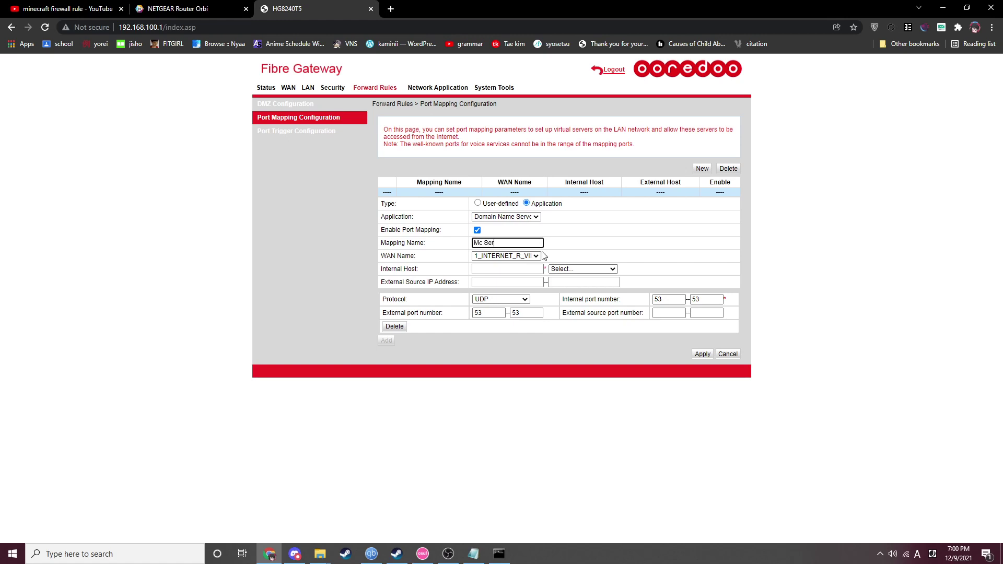
{"action": "left_click", "coordinate": [504, 270]}
{"action": "left_click", "coordinate": [499, 554]}
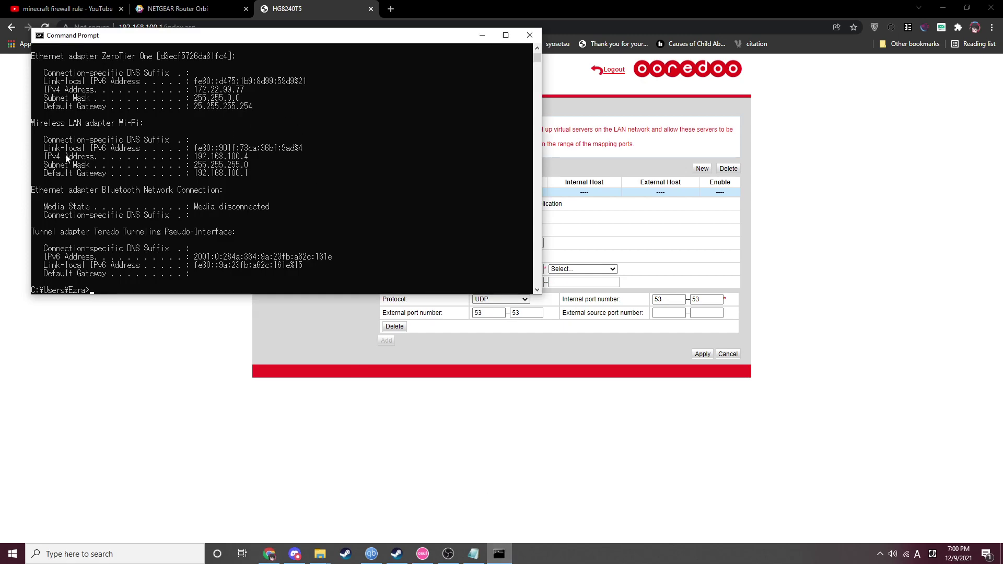
- Copy the PC's IPv4 address 192.168.100.4 from ipconfig into the Internal Host field
{"action": "left_click_drag", "start_coordinate": [65, 156], "coordinate": [249, 158]}
{"action": "left_click", "coordinate": [360, 295]}
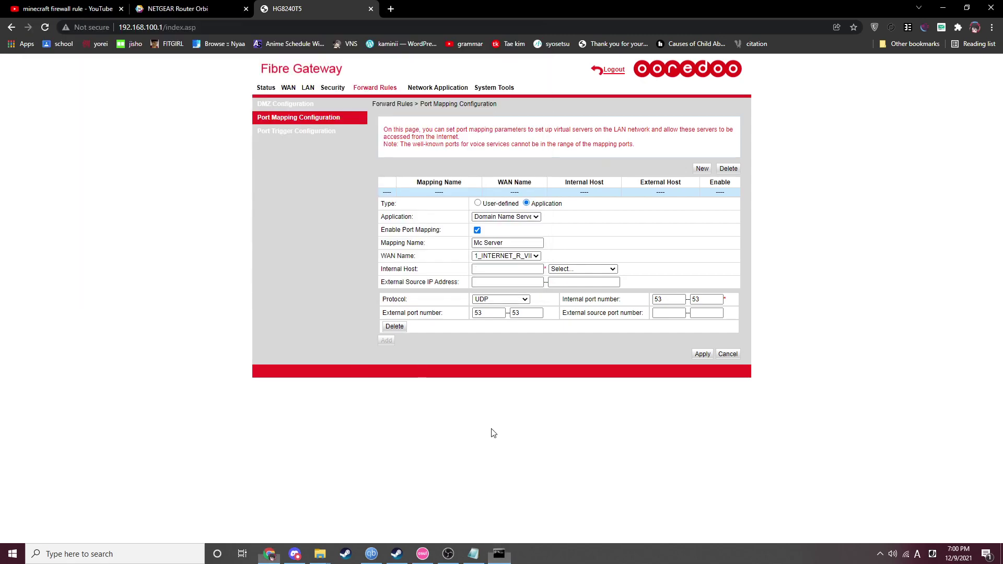
{"action": "left_click", "coordinate": [507, 269]}
{"action": "key", "text": "alt+Tab"}
{"action": "mouse_move", "coordinate": [194, 157]}
{"action": "left_mouse_down"}
{"action": "mouse_move", "coordinate": [249, 158]}
{"action": "mouse_move", "coordinate": [195, 159]}
{"action": "left_mouse_up"}
{"action": "key", "text": "ctrl+c"}
{"action": "key", "text": "alt+Tab"}
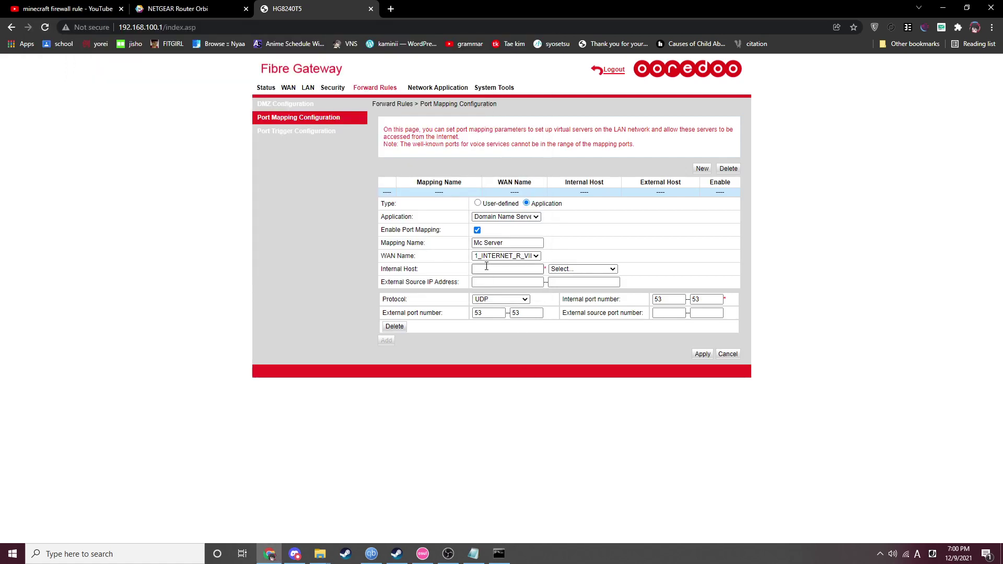
{"action": "key", "text": "ctrl+v"}
- Look up the PC name with hostname and choose DESKTOP-7J81VFI as the internal host
{"action": "left_click", "coordinate": [568, 270]}
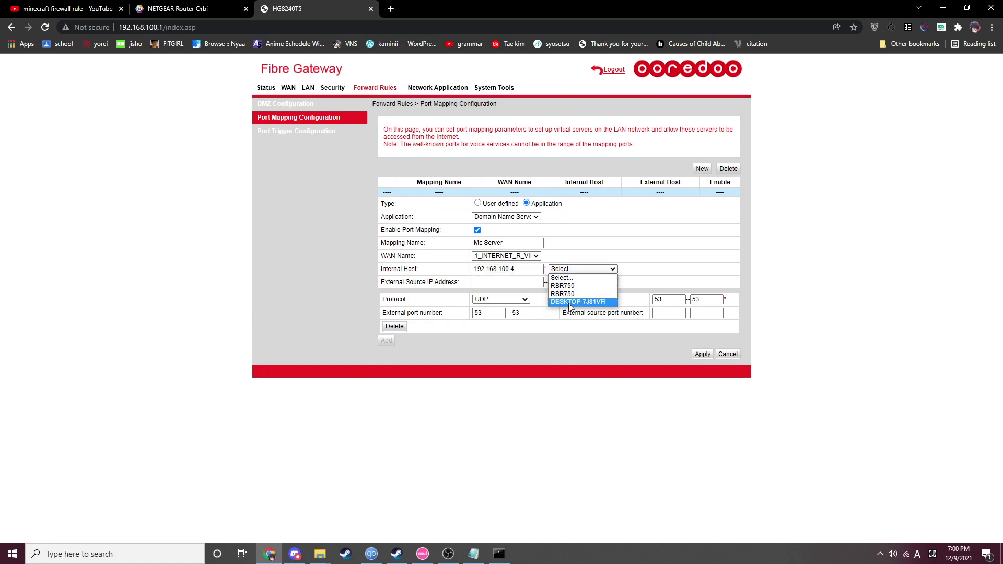
{"action": "left_click", "coordinate": [574, 277]}
{"action": "key", "text": "alt+Tab"}
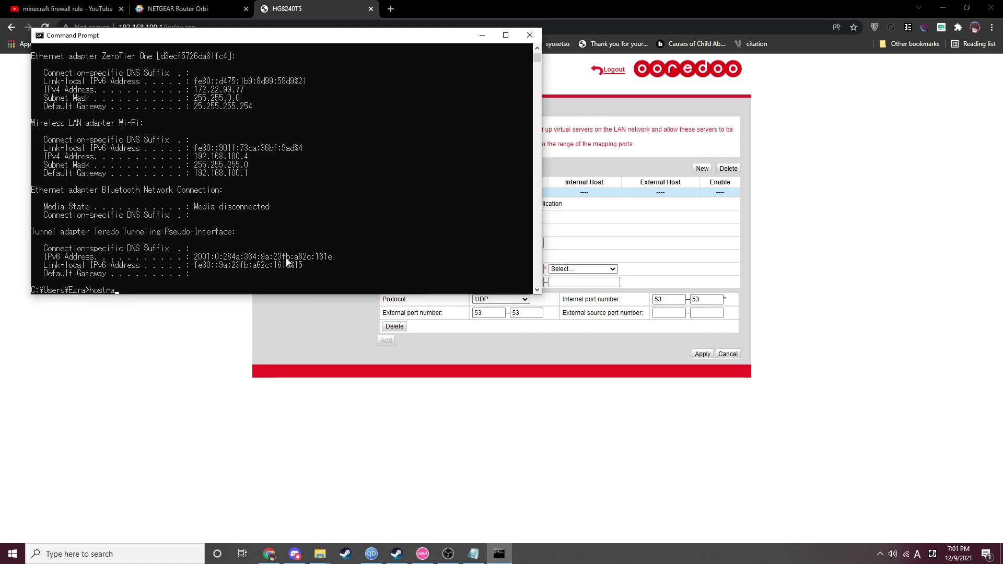
{"action": "type", "text": "hostname"}
{"action": "key", "text": "Return"}
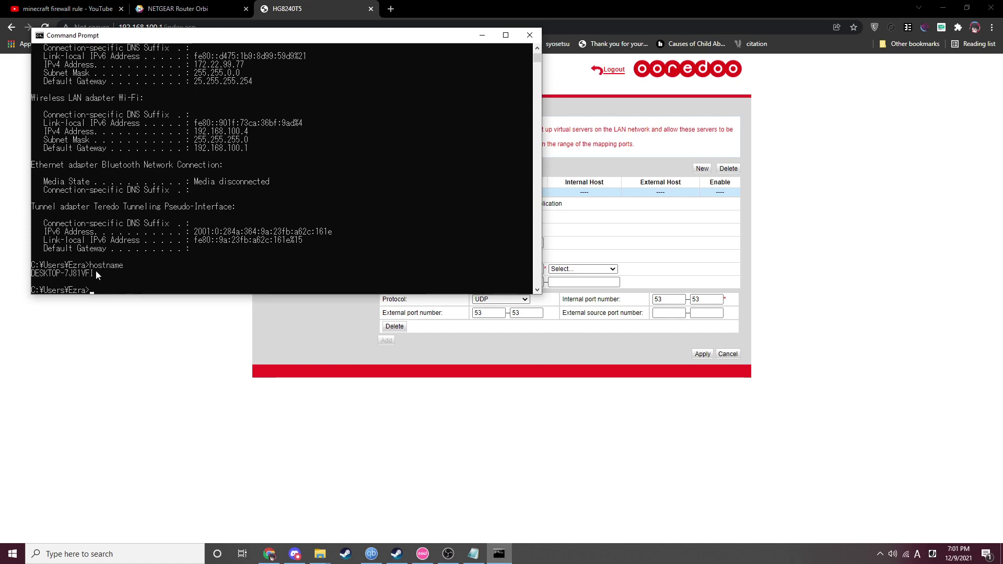
{"action": "left_click_drag", "start_coordinate": [95, 272], "coordinate": [33, 275]}
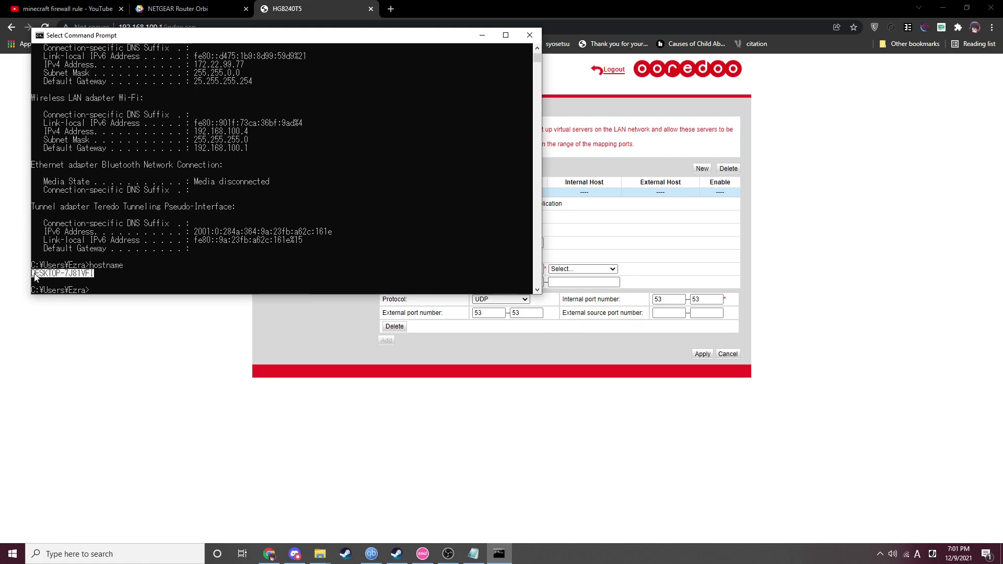
{"action": "left_click", "coordinate": [514, 384]}
{"action": "left_click", "coordinate": [583, 269]}
{"action": "left_click", "coordinate": [586, 302]}
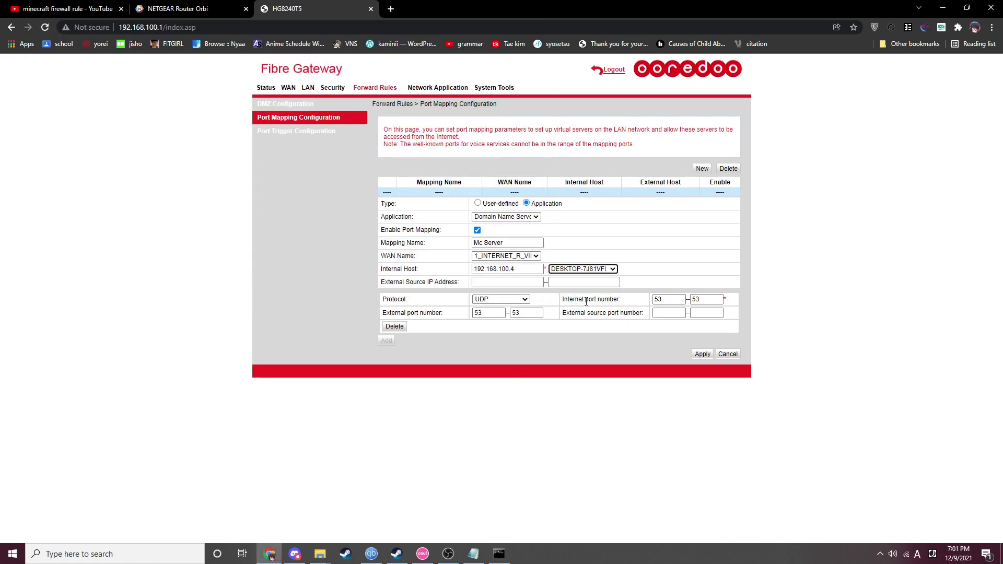
- Set the mapping's protocol to TCP/UDP
{"action": "left_click", "coordinate": [502, 301]}
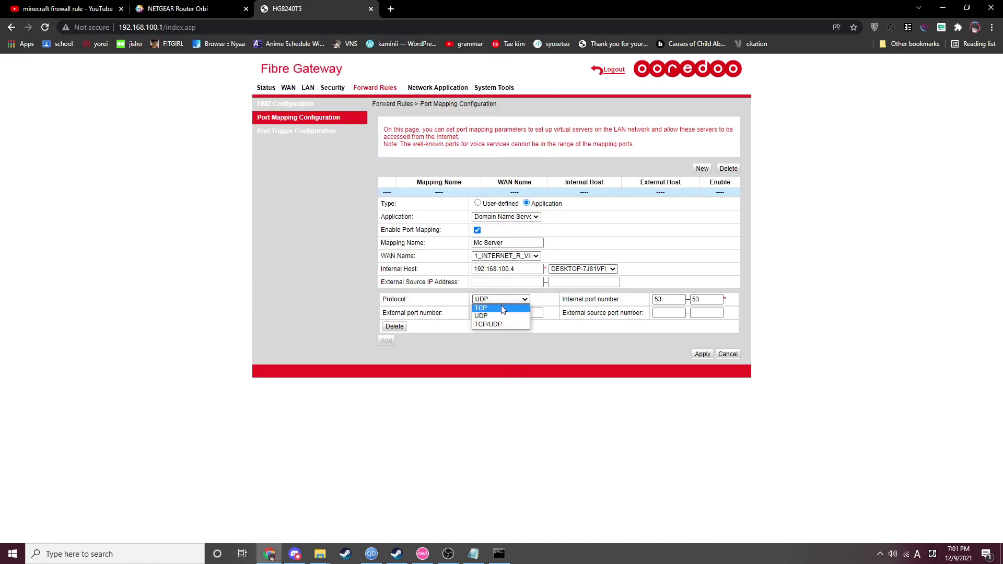
{"action": "left_click", "coordinate": [500, 324]}
{"action": "double_click", "coordinate": [497, 313]}
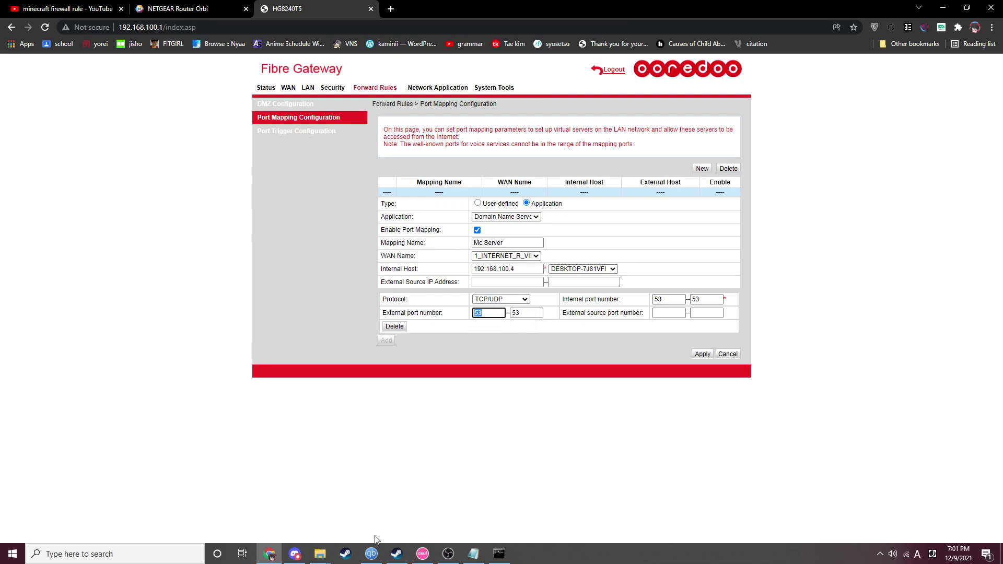
- Open server.properties from the mc server folder and find the server-port value 25565
{"action": "mouse_move", "coordinate": [320, 553]}
{"action": "left_click", "coordinate": [427, 504]}
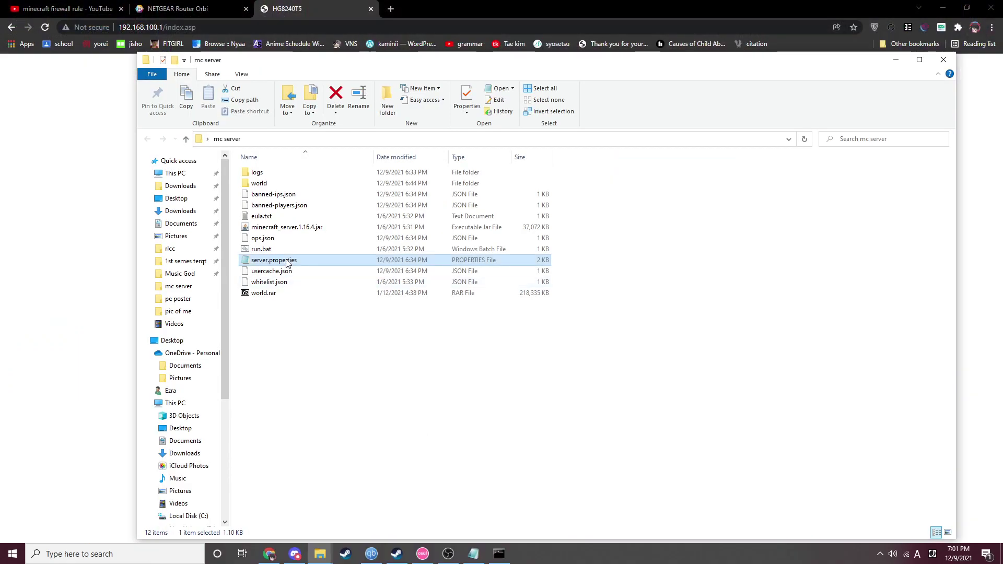
{"action": "double_click", "coordinate": [286, 263]}
{"action": "key", "text": "ctrl+f"}
{"action": "type", "text": "p"}
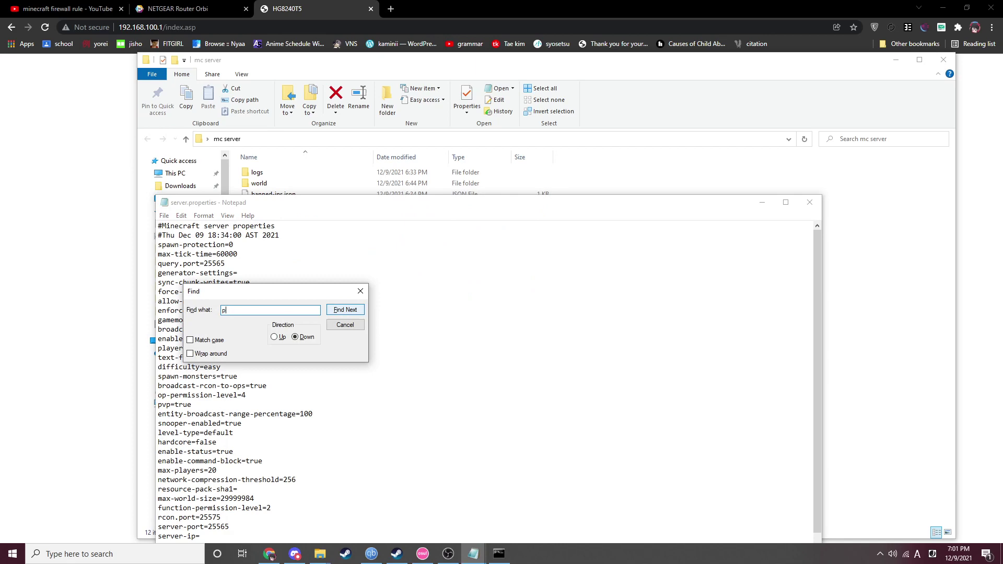
{"action": "type", "text": "ort"}
{"action": "left_click", "coordinate": [345, 312]}
{"action": "left_click", "coordinate": [341, 314]}
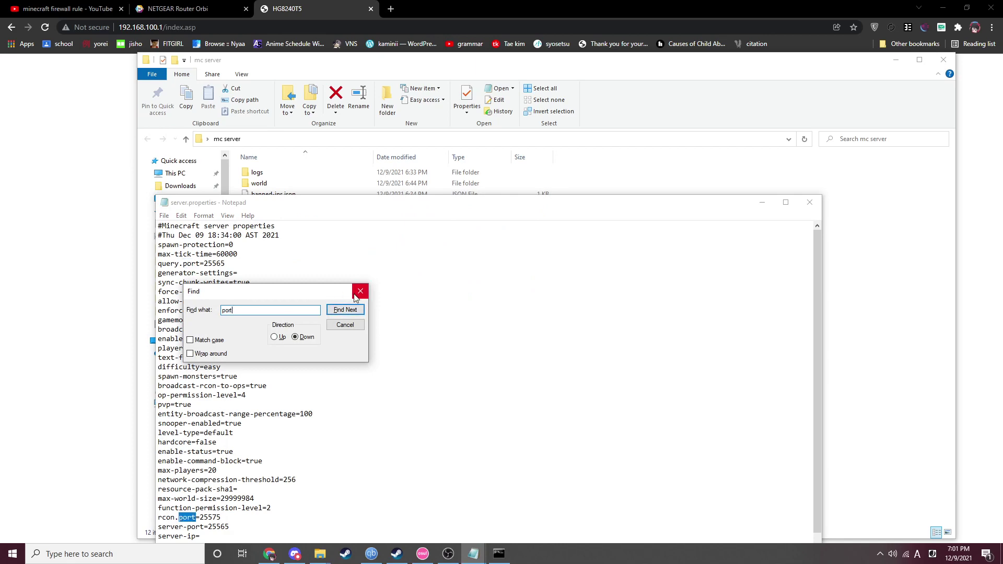
{"action": "key", "text": "Return"}
{"action": "left_click", "coordinate": [360, 291]}
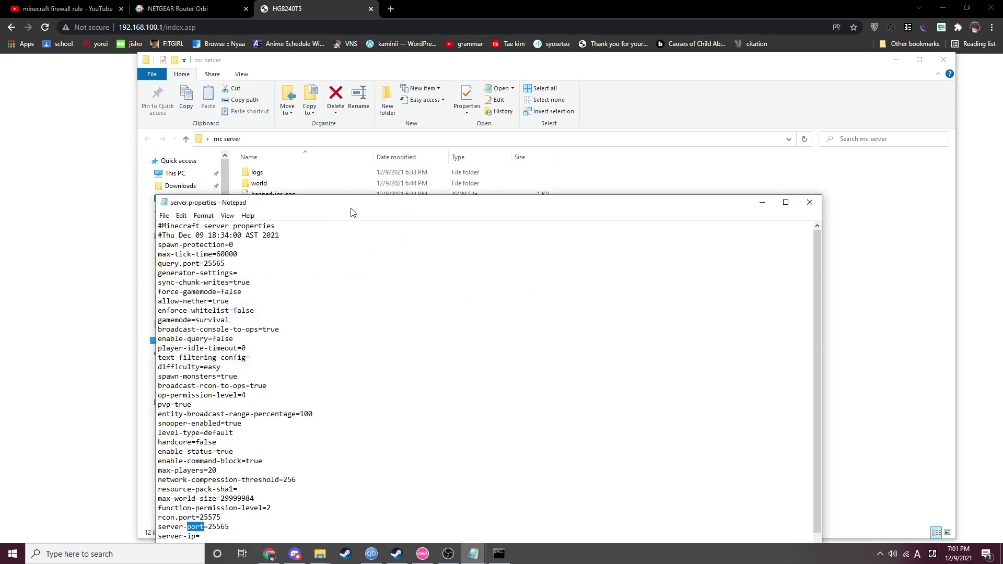
{"action": "left_click_drag", "start_coordinate": [350, 207], "coordinate": [449, 51]}
{"action": "left_click_drag", "start_coordinate": [308, 369], "coordinate": [329, 365]}
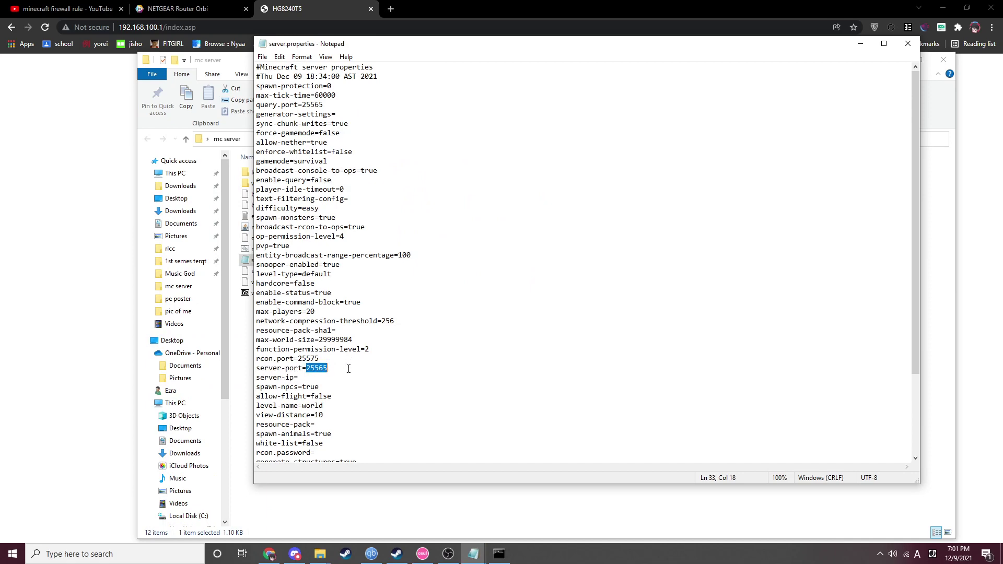
- Set the external and internal port ranges to 25565–25565 and apply the Mc Server rule
{"action": "left_click", "coordinate": [908, 43]}
{"action": "left_click", "coordinate": [944, 59]}
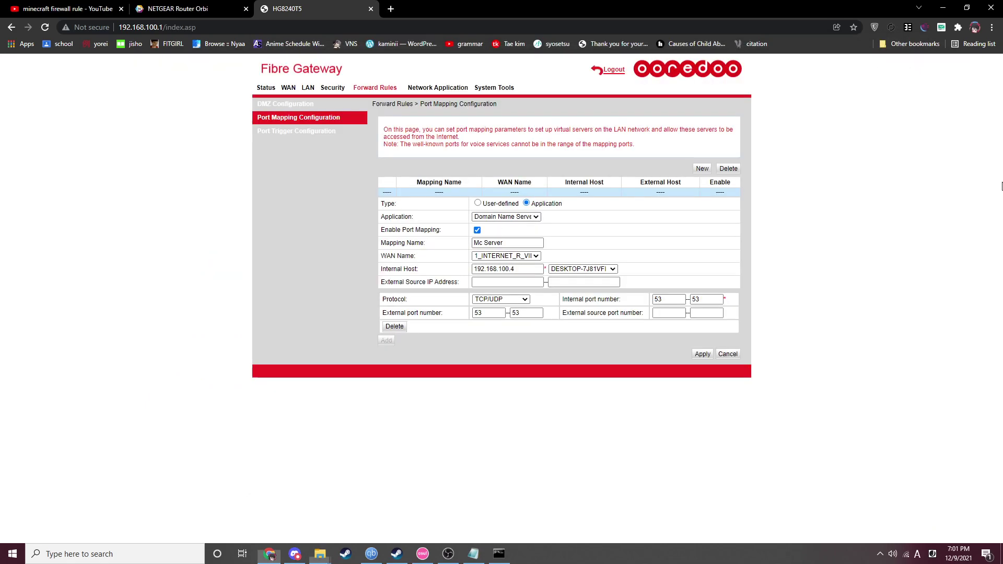
{"action": "double_click", "coordinate": [480, 313]}
{"action": "type", "text": "255"}
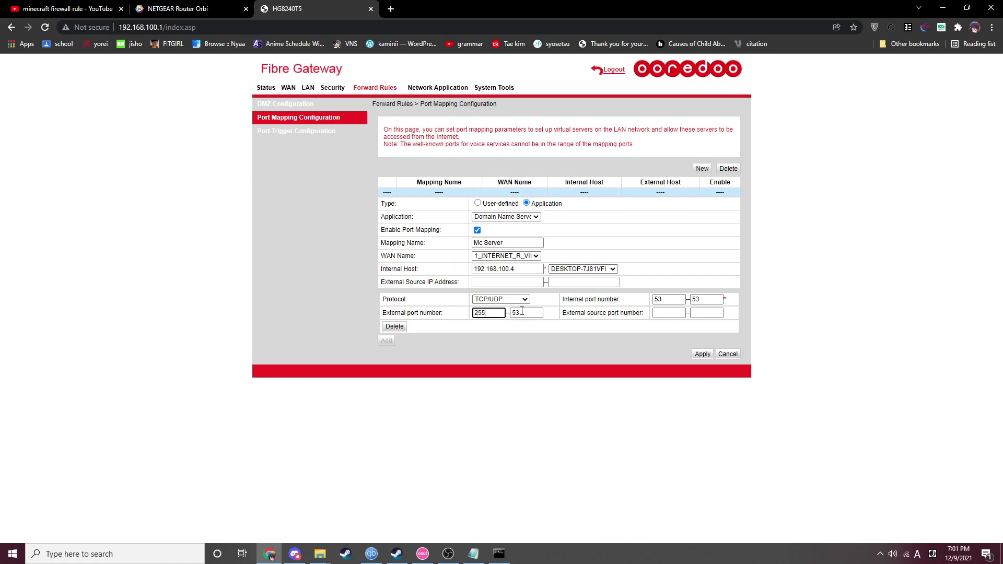
{"action": "type", "text": "65"}
{"action": "double_click", "coordinate": [527, 312]}
{"action": "type", "text": "25565"}
{"action": "left_click", "coordinate": [684, 299]}
{"action": "type", "text": "25565"}
{"action": "double_click", "coordinate": [706, 300]}
{"action": "type", "text": "2"}
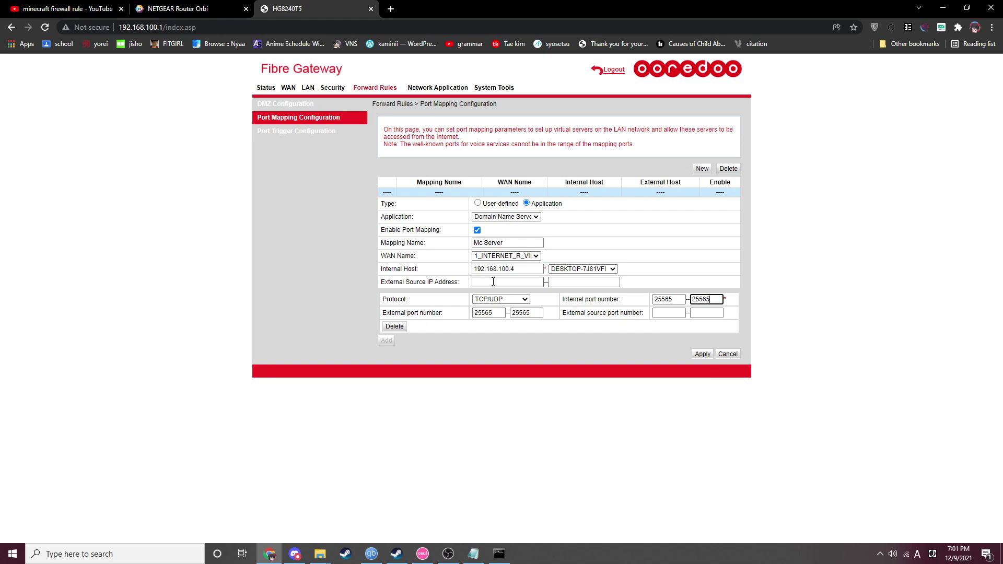
{"action": "left_click", "coordinate": [702, 354]}
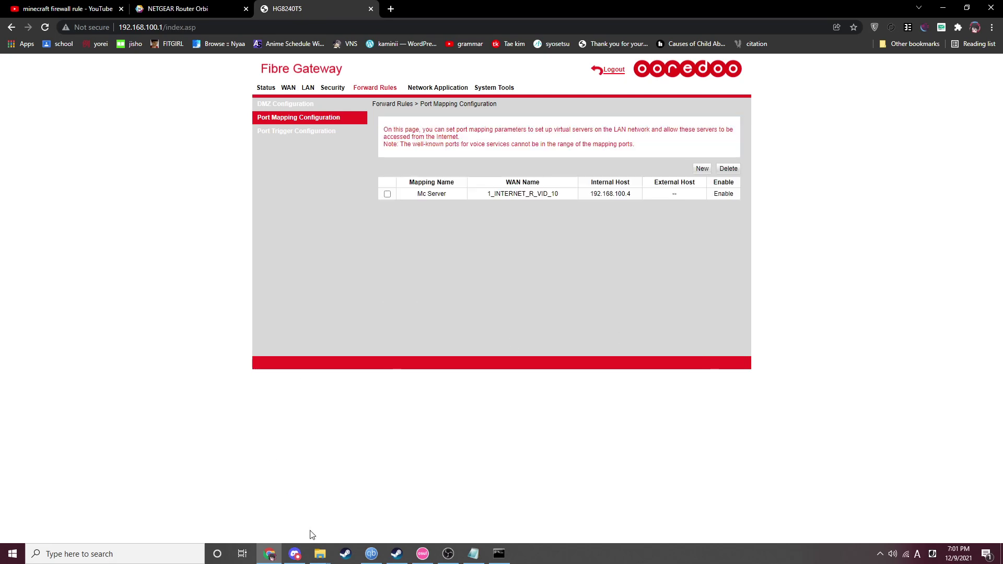
- Start the Minecraft 1.16.4 server from run.bat and centre its console window
{"action": "mouse_move", "coordinate": [319, 554]}
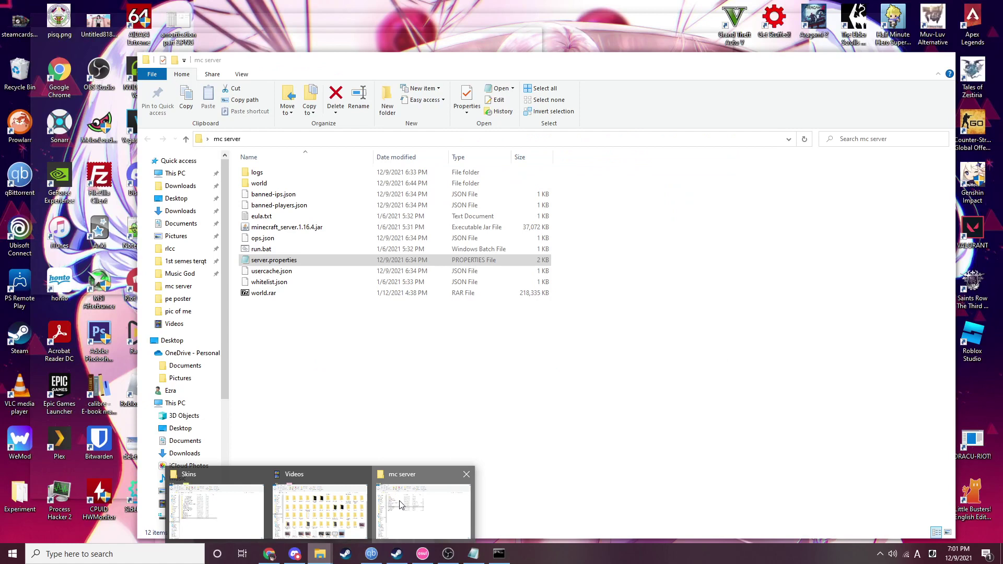
{"action": "left_click", "coordinate": [400, 504]}
{"action": "double_click", "coordinate": [261, 249]}
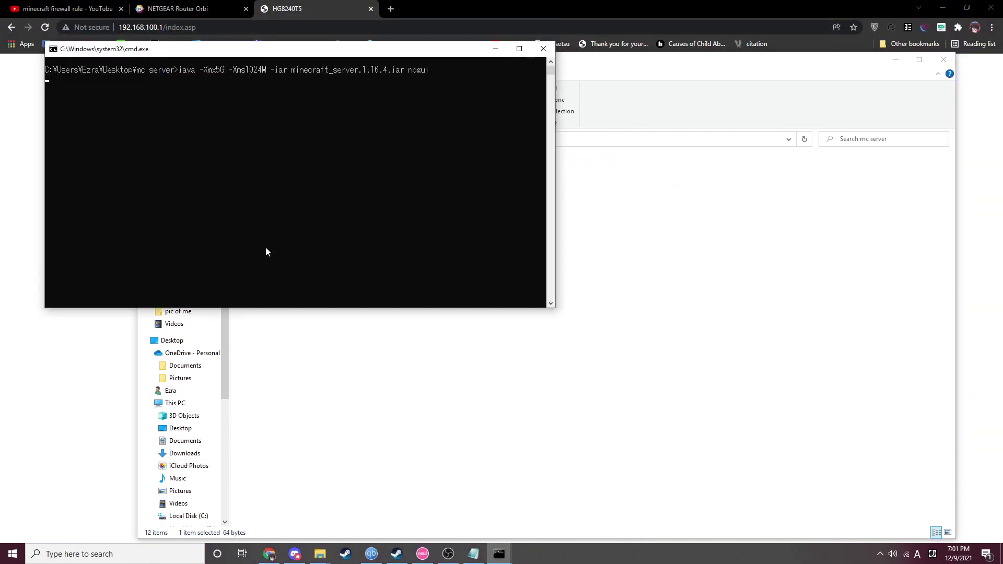
{"action": "left_click_drag", "start_coordinate": [234, 49], "coordinate": [393, 61]}
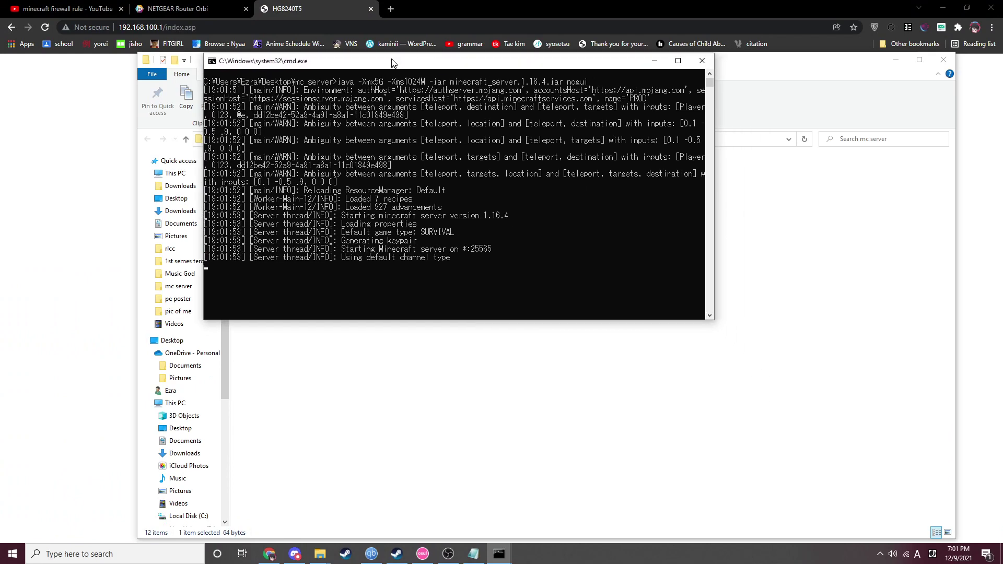
- Search 'port checker', open YouGetSignal's tester and enter port 25565
{"action": "left_click", "coordinate": [391, 6]}
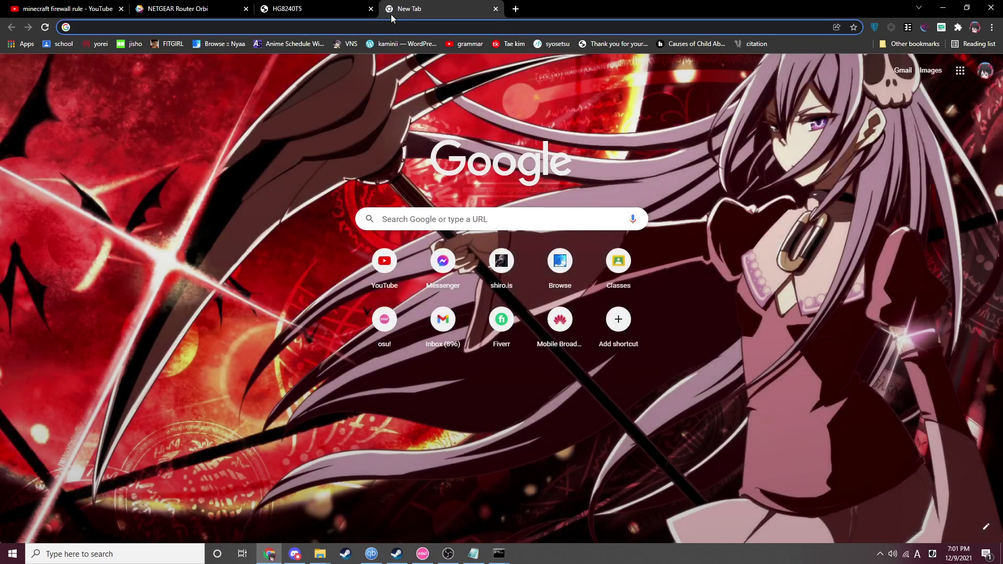
{"action": "type", "text": "port checker"}
{"action": "key", "text": "Return"}
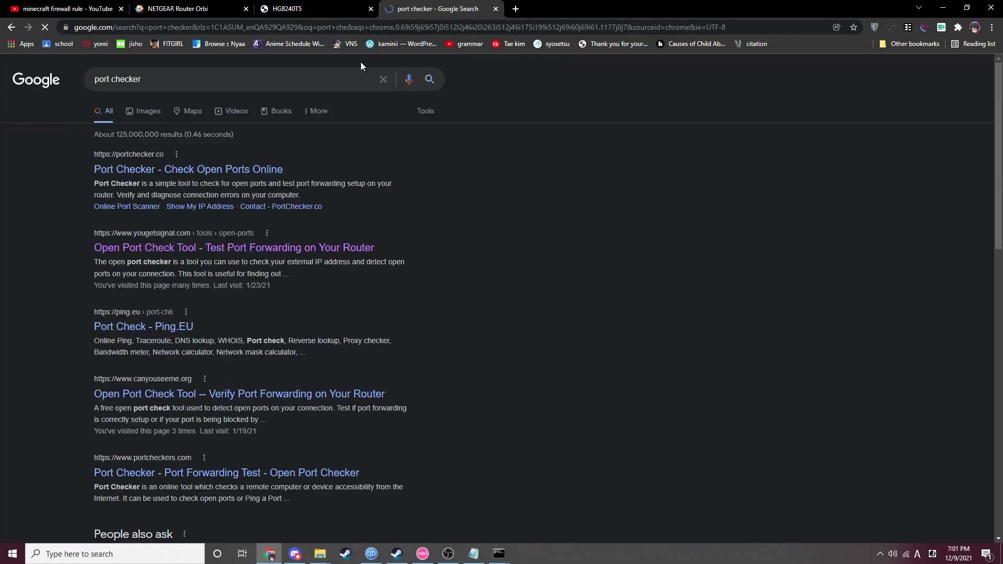
{"action": "left_click", "coordinate": [308, 249]}
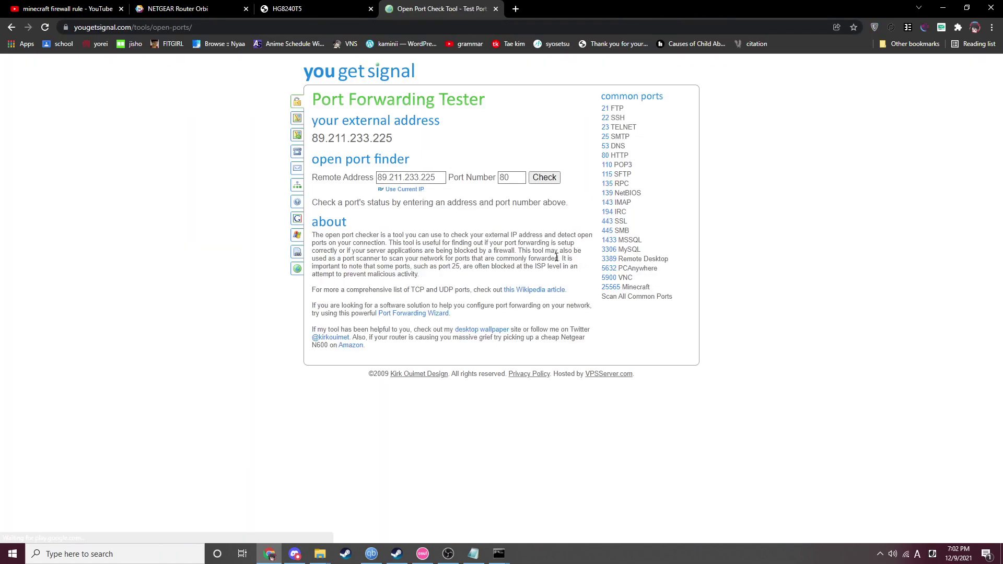
{"action": "double_click", "coordinate": [519, 178]}
{"action": "type", "text": "25565"}
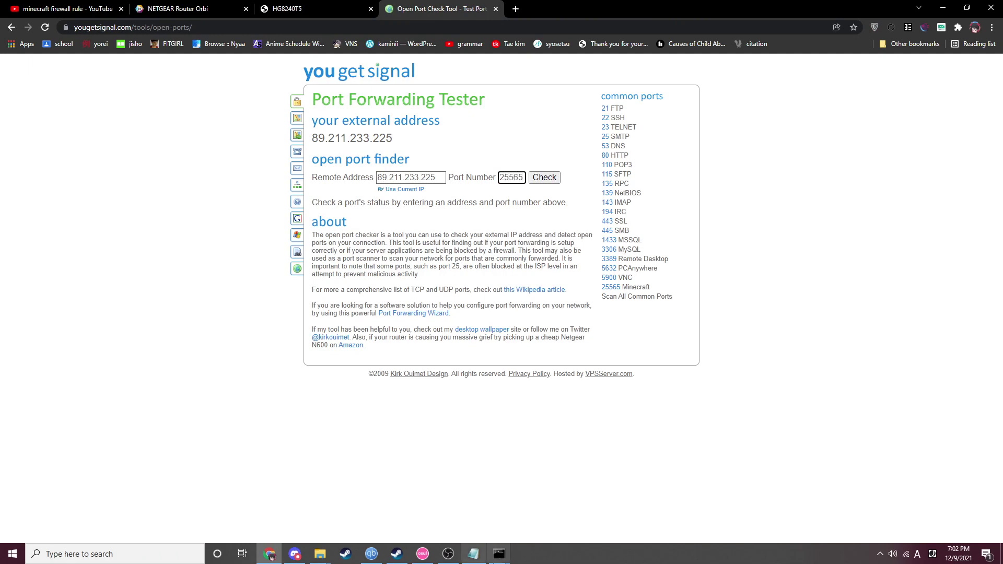
- Check port 25565 with the server running and confirm it is reported open
{"action": "mouse_move", "coordinate": [499, 554]}
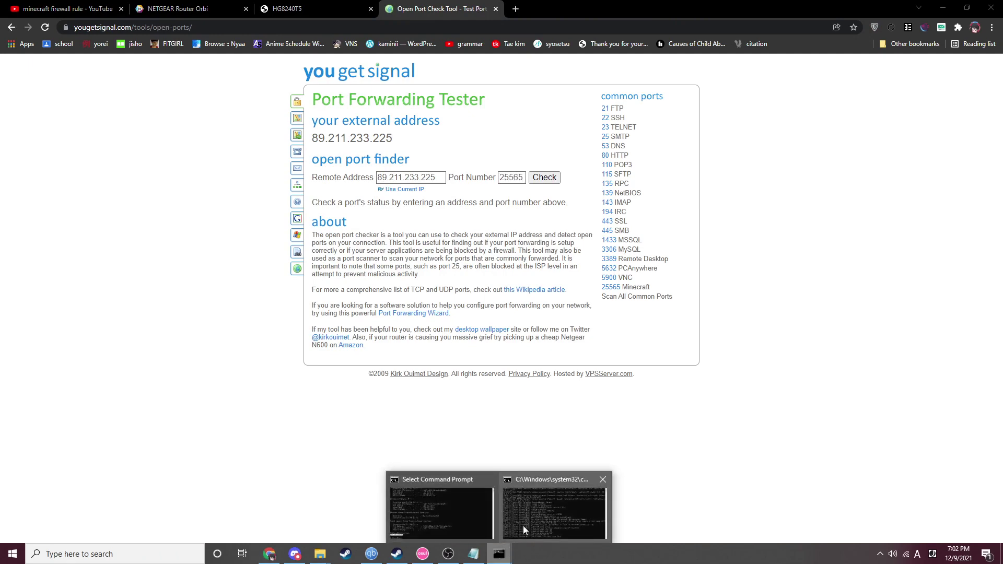
{"action": "left_click", "coordinate": [526, 529]}
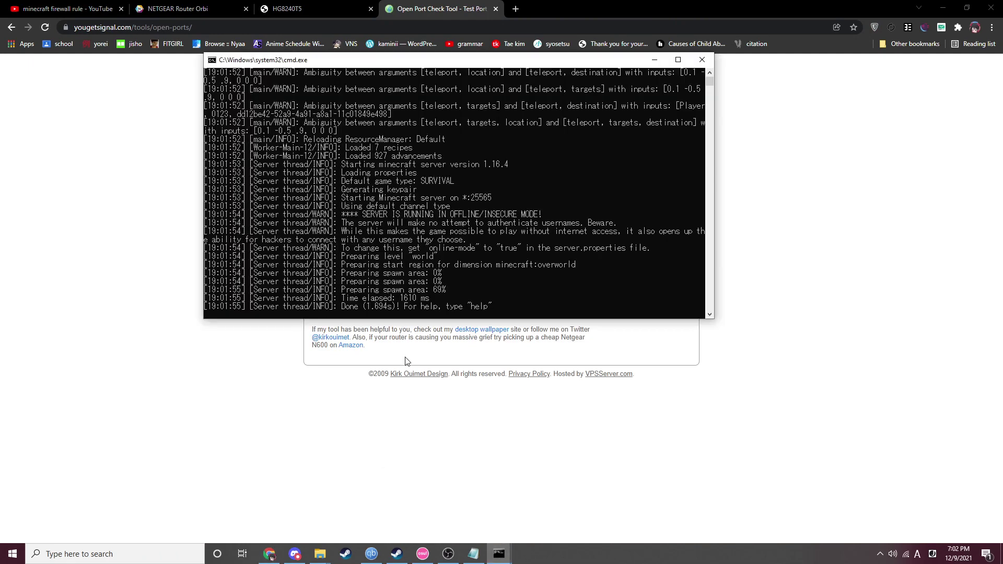
{"action": "left_click", "coordinate": [461, 322]}
{"action": "left_click", "coordinate": [550, 181]}
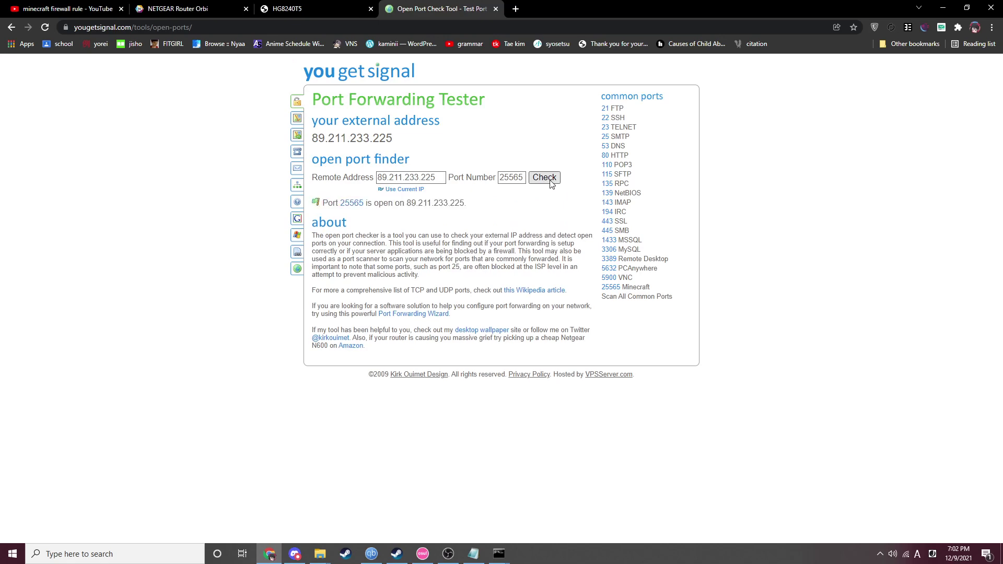
{"action": "left_click_drag", "start_coordinate": [328, 203], "coordinate": [392, 204]}
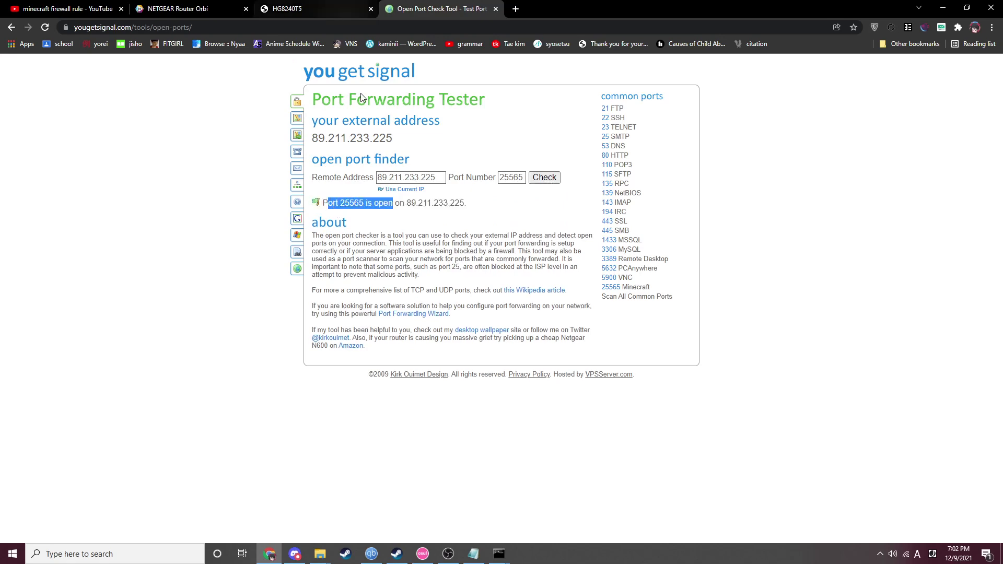
{"action": "mouse_move", "coordinate": [499, 553]}
{"action": "left_click", "coordinate": [559, 518]}
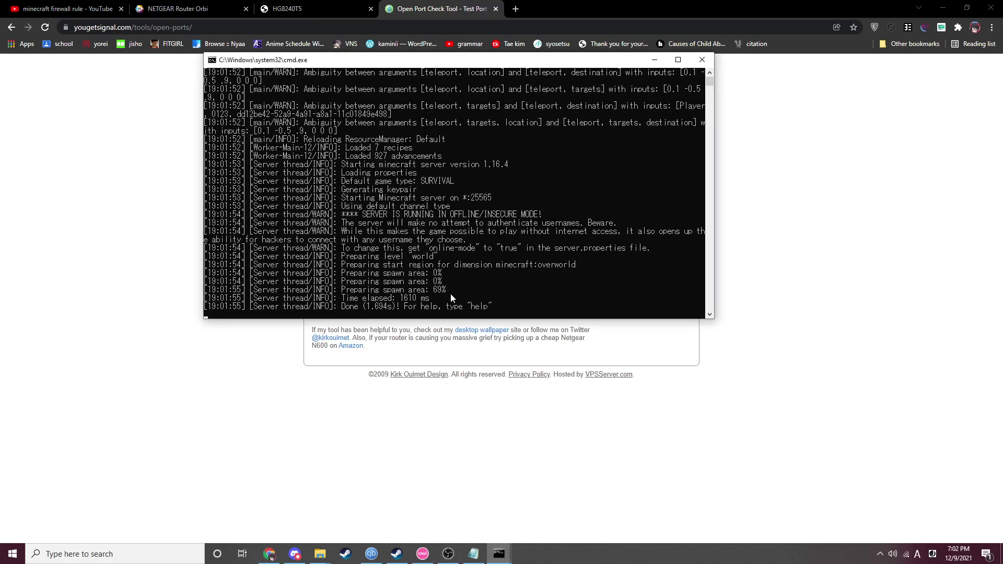
{"action": "left_click", "coordinate": [565, 436]}
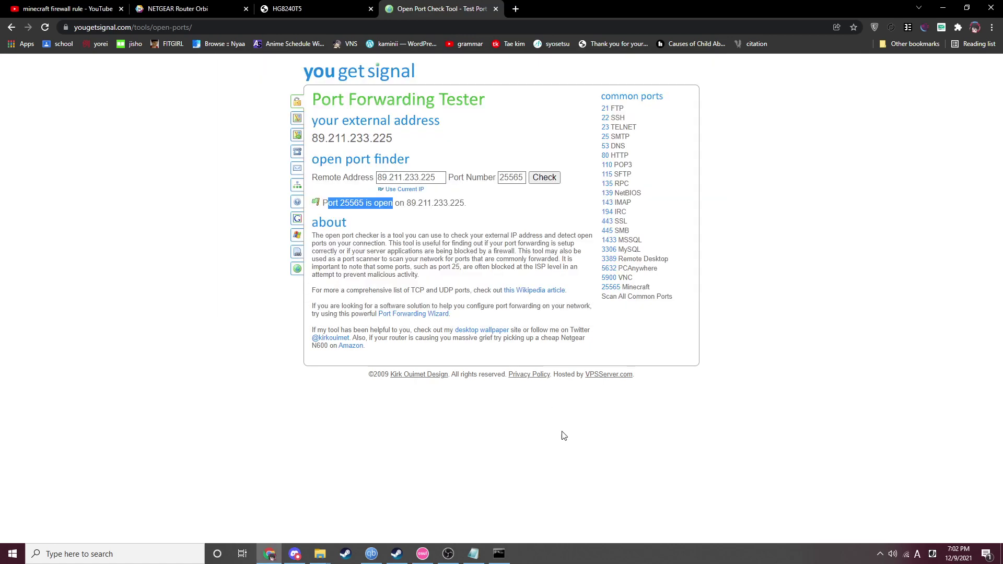
{"action": "left_click", "coordinate": [559, 178]}
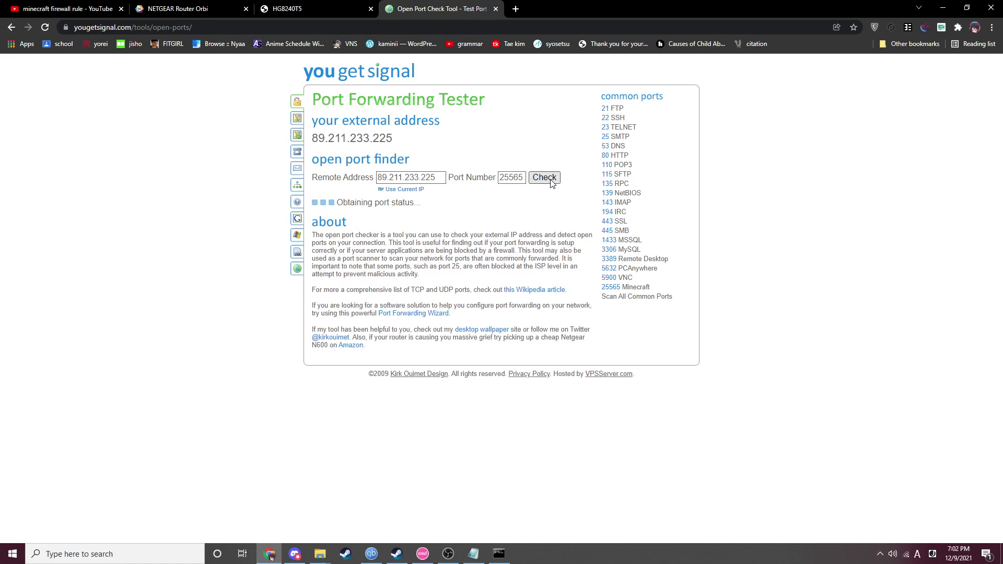
{"action": "left_click", "coordinate": [314, 8]}
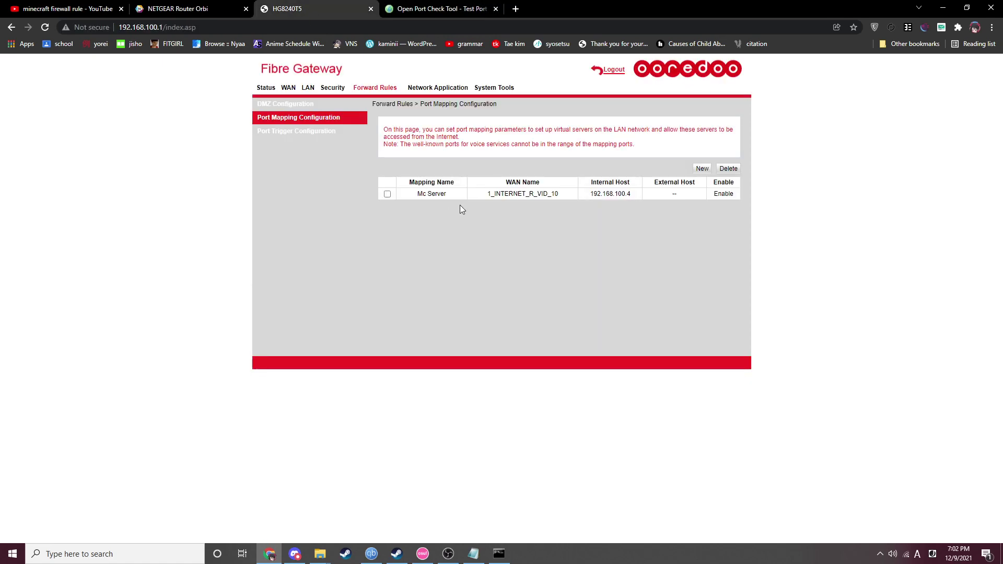
{"action": "left_click", "coordinate": [398, 196]}
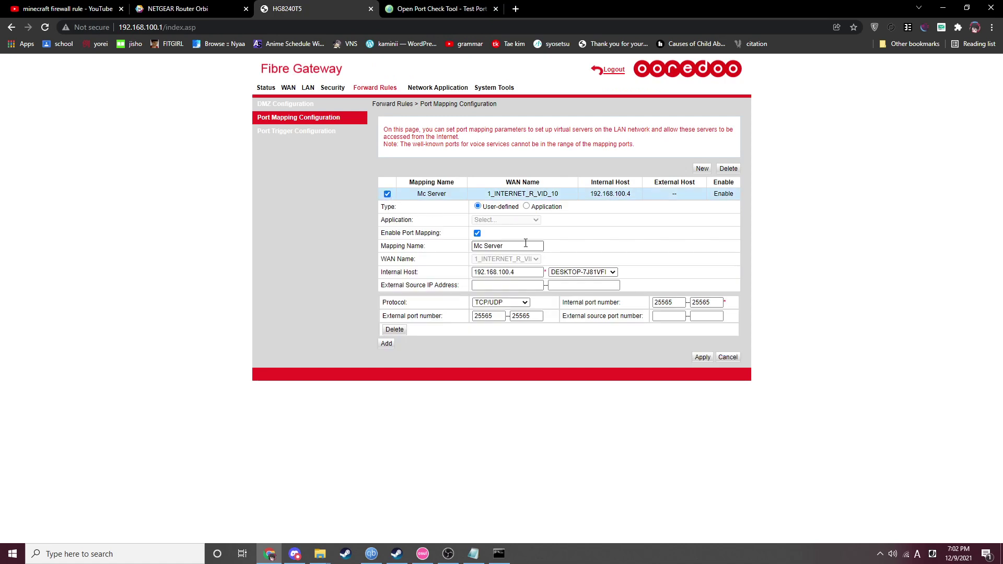
{"action": "left_click", "coordinate": [527, 207]}
{"action": "left_click", "coordinate": [524, 220]}
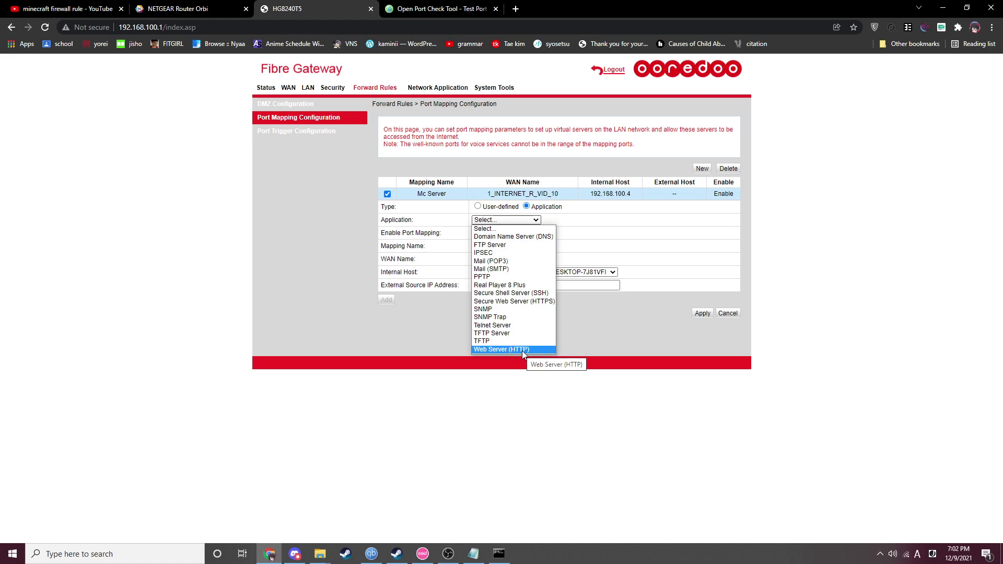
{"action": "left_click", "coordinate": [614, 399]}
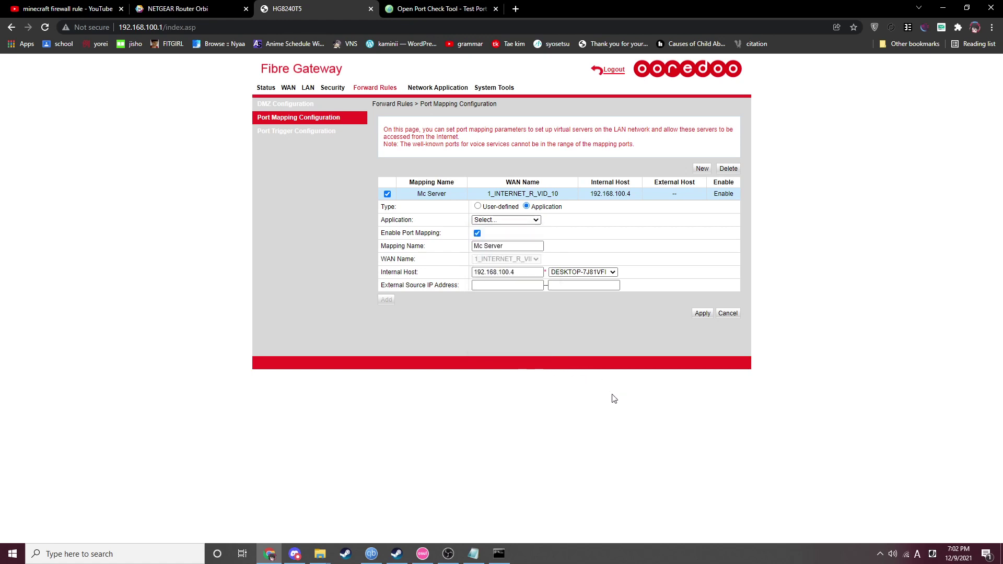
{"action": "left_click", "coordinate": [510, 220]}
{"action": "left_click", "coordinate": [513, 237]}
{"action": "double_click", "coordinate": [488, 316]}
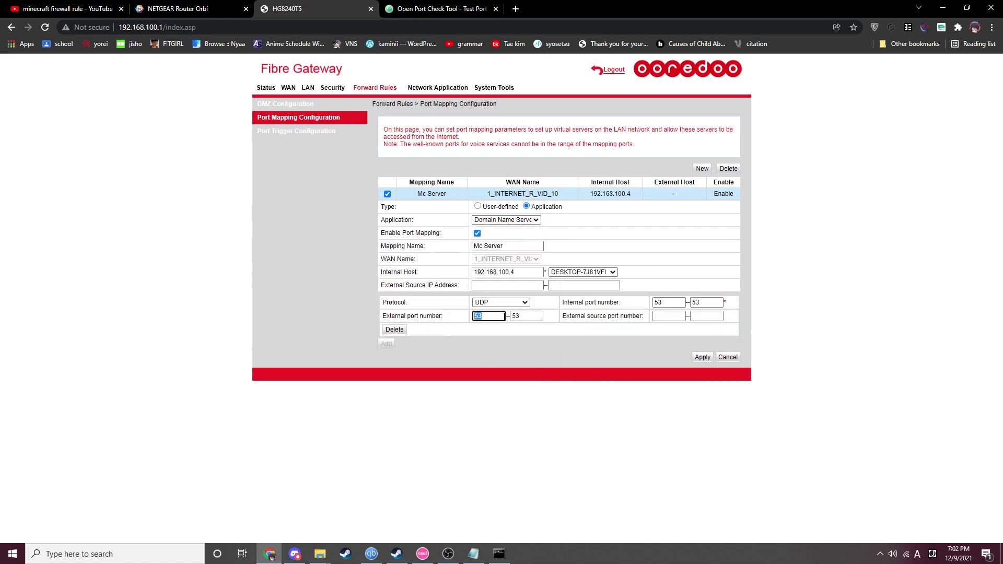
{"action": "type", "text": "wtf"}
{"action": "left_click", "coordinate": [737, 358]}
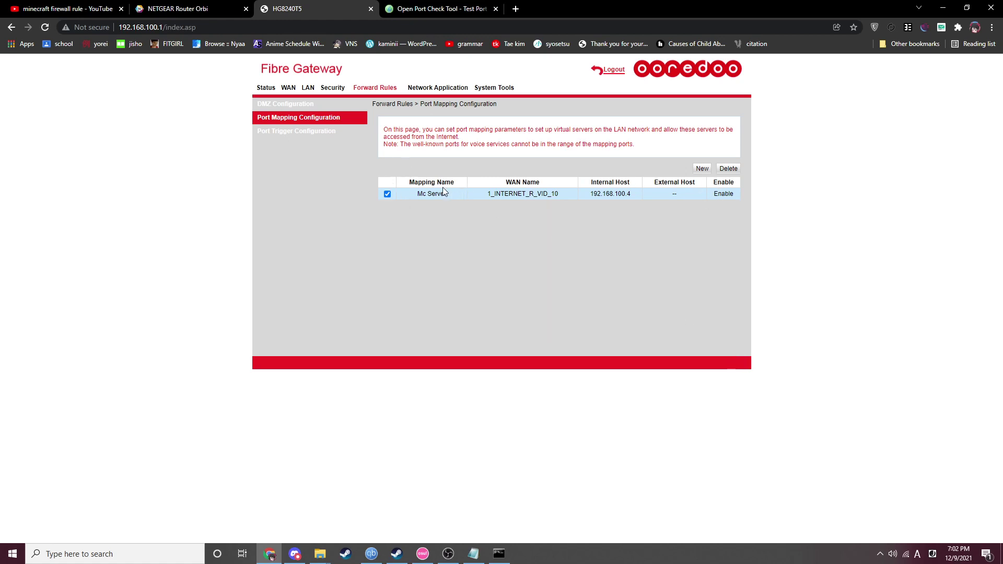
- Reopen the Mc Server rule, pick DESKTOP-7J81VFI as internal host, and confirm IP 192.168.100.4
{"action": "left_click", "coordinate": [388, 194]}
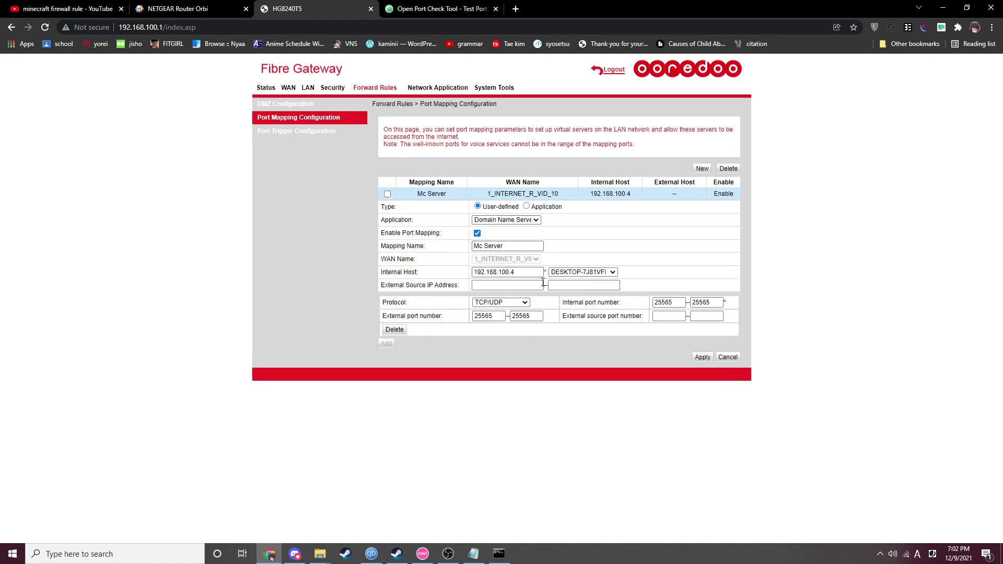
{"action": "left_click_drag", "start_coordinate": [530, 275], "coordinate": [485, 273]}
{"action": "left_click", "coordinate": [519, 273]}
{"action": "left_click_drag", "start_coordinate": [521, 273], "coordinate": [472, 276]}
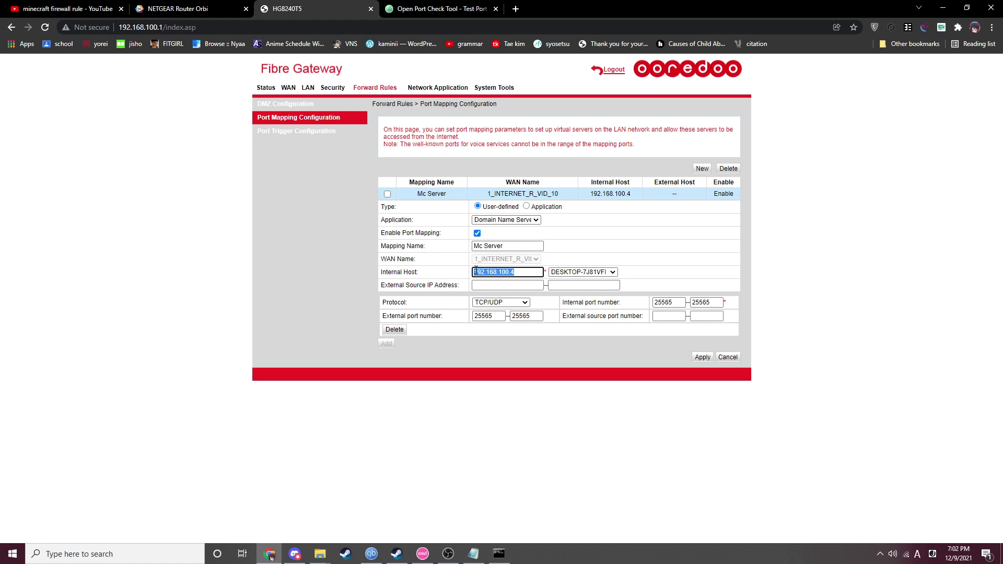
{"action": "left_click", "coordinate": [572, 272]}
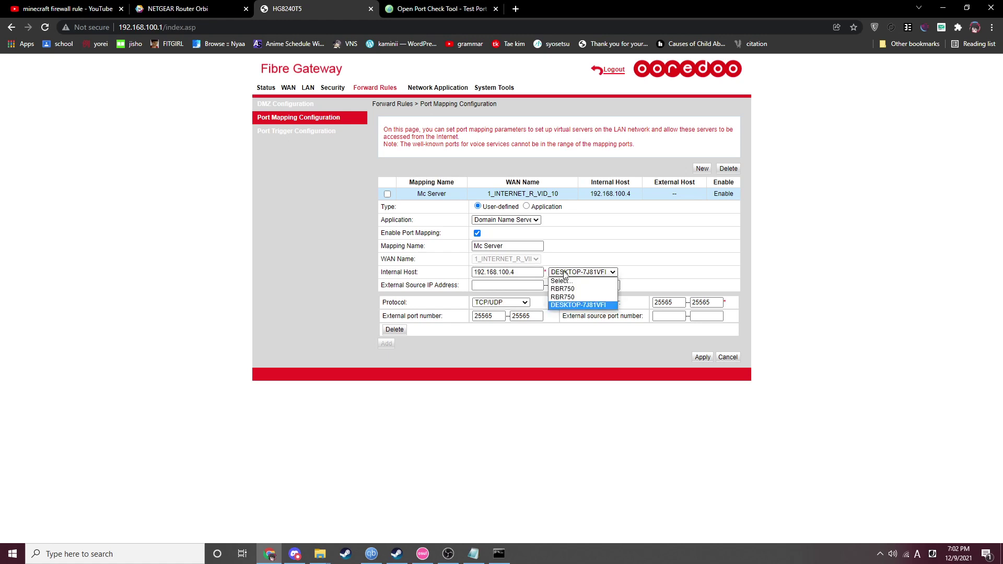
{"action": "left_click", "coordinate": [570, 306]}
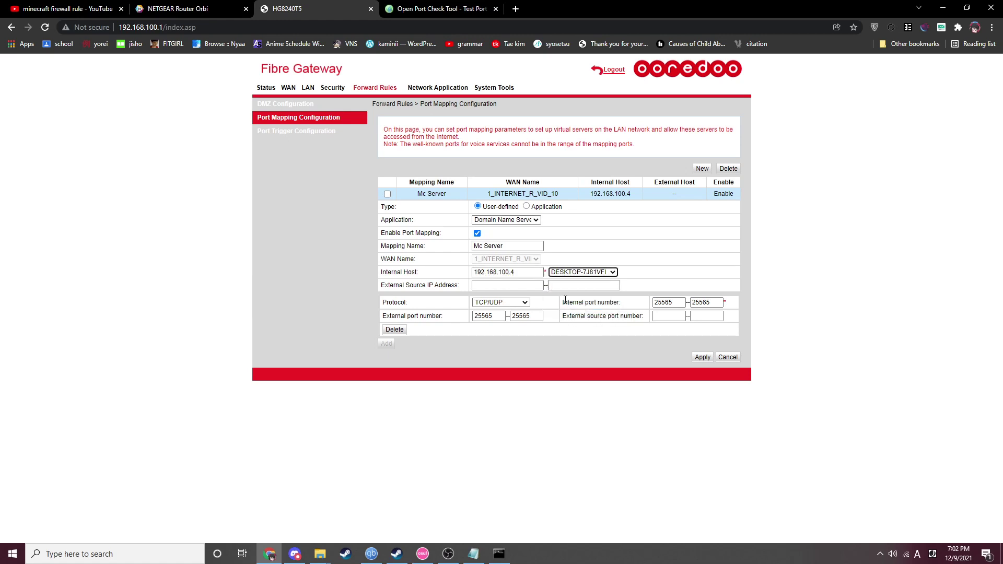
{"action": "double_click", "coordinate": [528, 274]}
{"action": "left_click", "coordinate": [524, 272]}
{"action": "left_click_drag", "start_coordinate": [514, 273], "coordinate": [475, 272]}
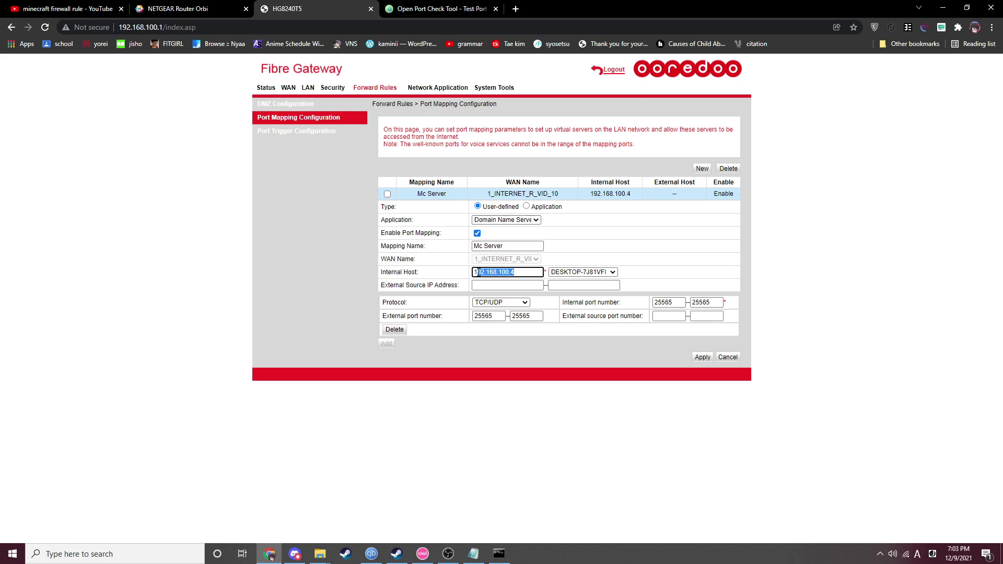
{"action": "left_click", "coordinate": [522, 272]}
- Open the Wi-Fi (Ooredoo_07) connection status through Network and Sharing Center
{"action": "right_click", "coordinate": [908, 555]}
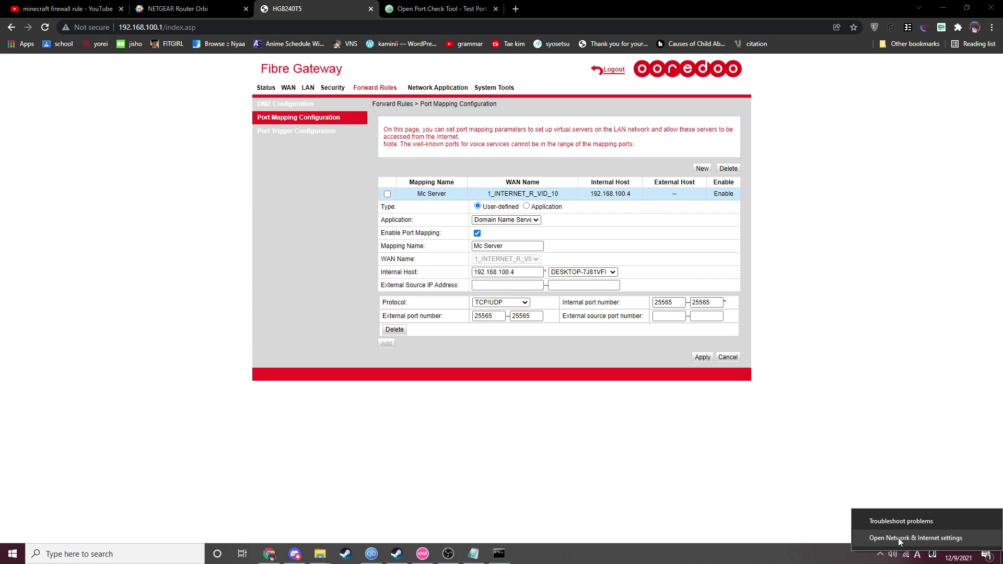
{"action": "left_click", "coordinate": [900, 542]}
{"action": "scroll", "coordinate": [533, 373], "scroll_direction": "down", "scroll_amount": 3}
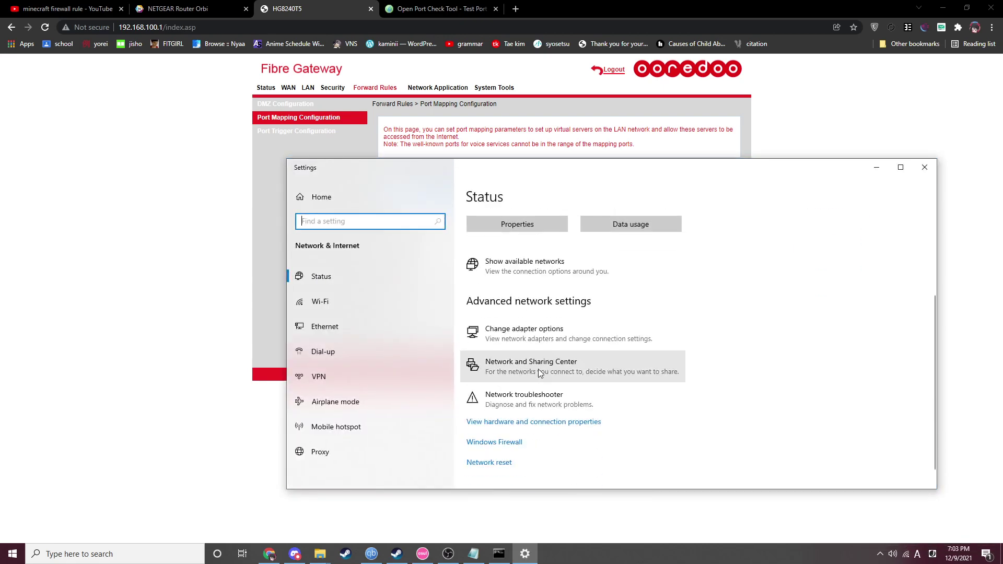
{"action": "left_click", "coordinate": [573, 366]}
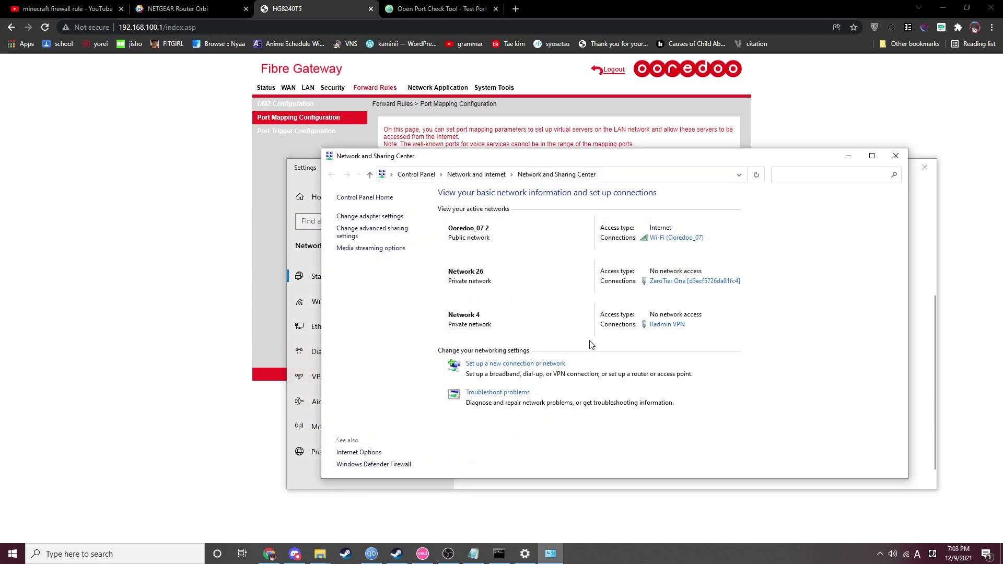
{"action": "left_click", "coordinate": [669, 238]}
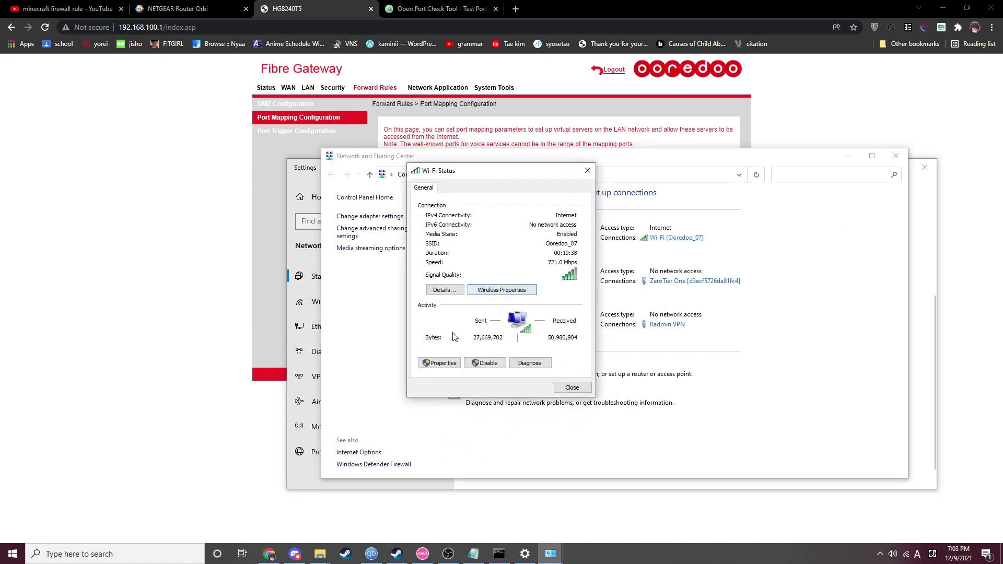
- In Wi-Fi properties, open the IPv4 settings and switch to a manually entered IP address
{"action": "left_click", "coordinate": [443, 368]}
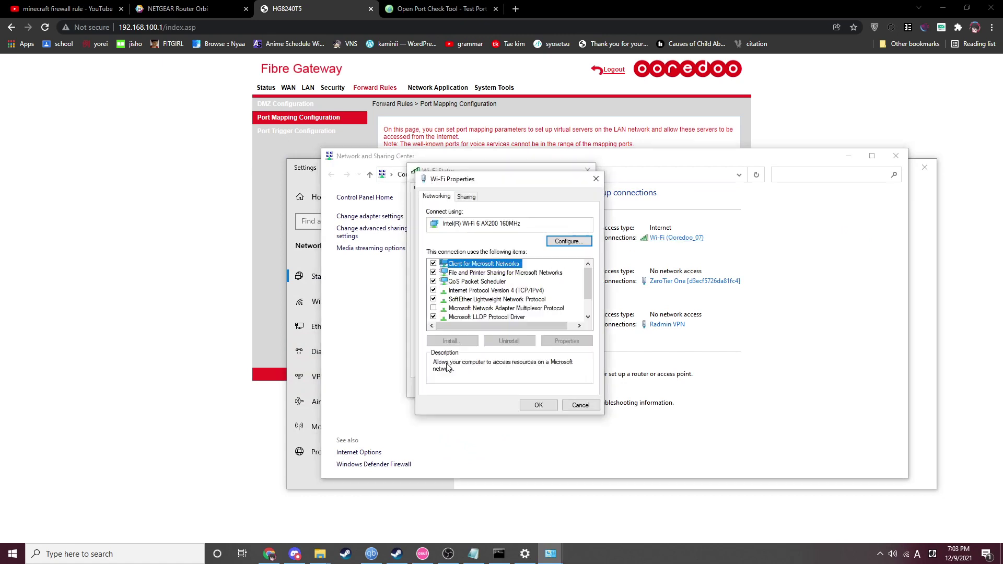
{"action": "left_click", "coordinate": [496, 291]}
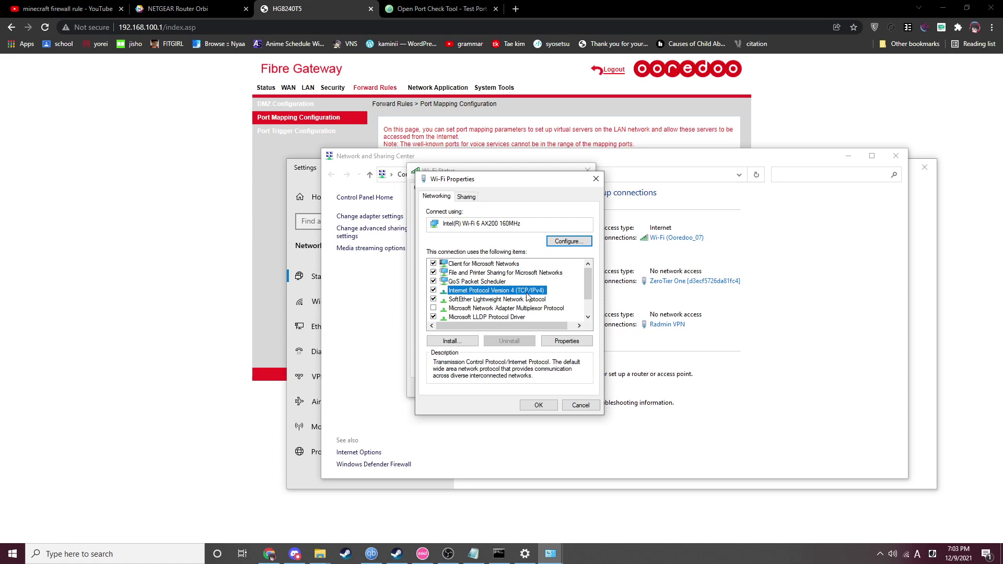
{"action": "double_click", "coordinate": [523, 296]}
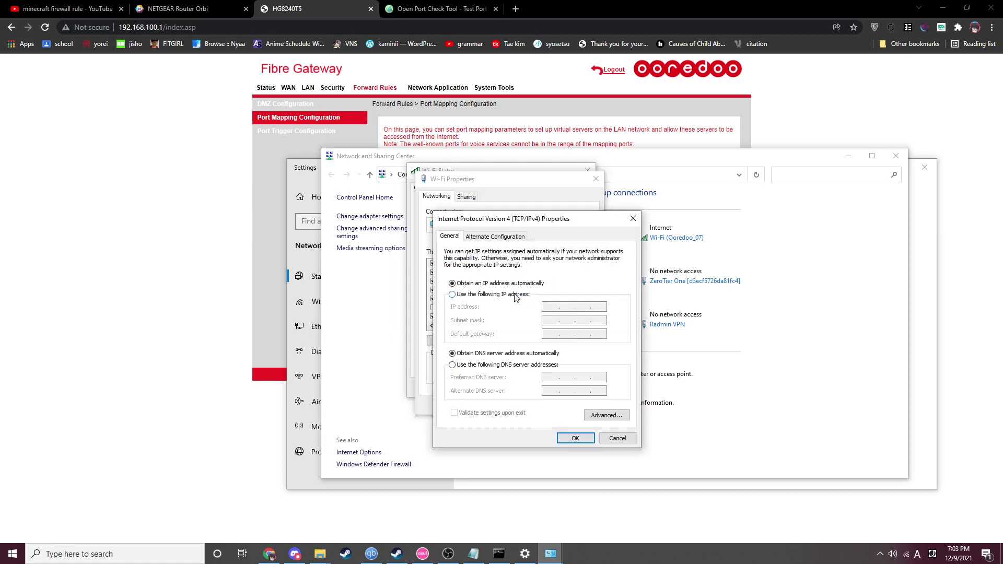
{"action": "left_click", "coordinate": [516, 295]}
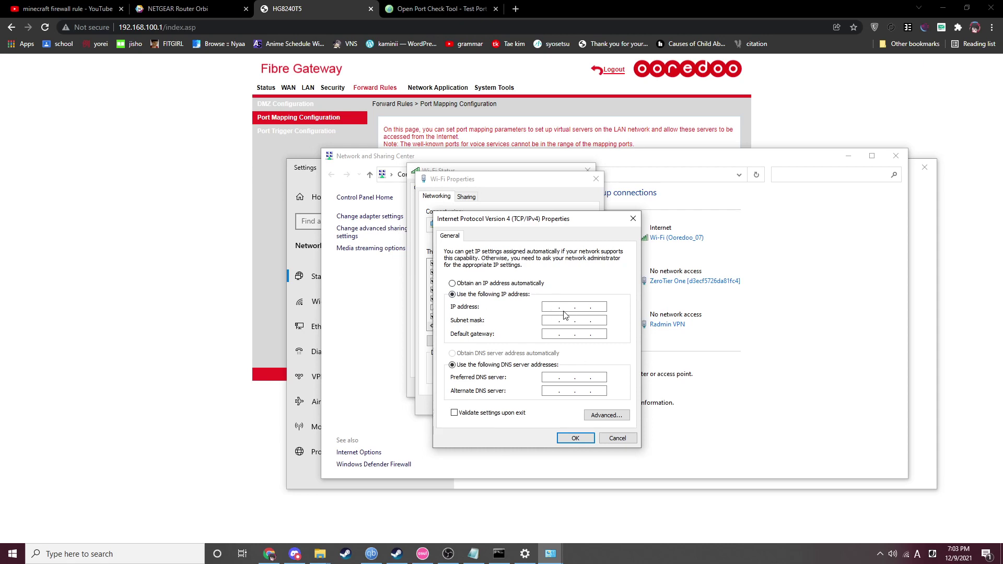
- Select the PC's IPv4 address 192.168.100.4 in the ipconfig output
{"action": "left_click", "coordinate": [499, 554]}
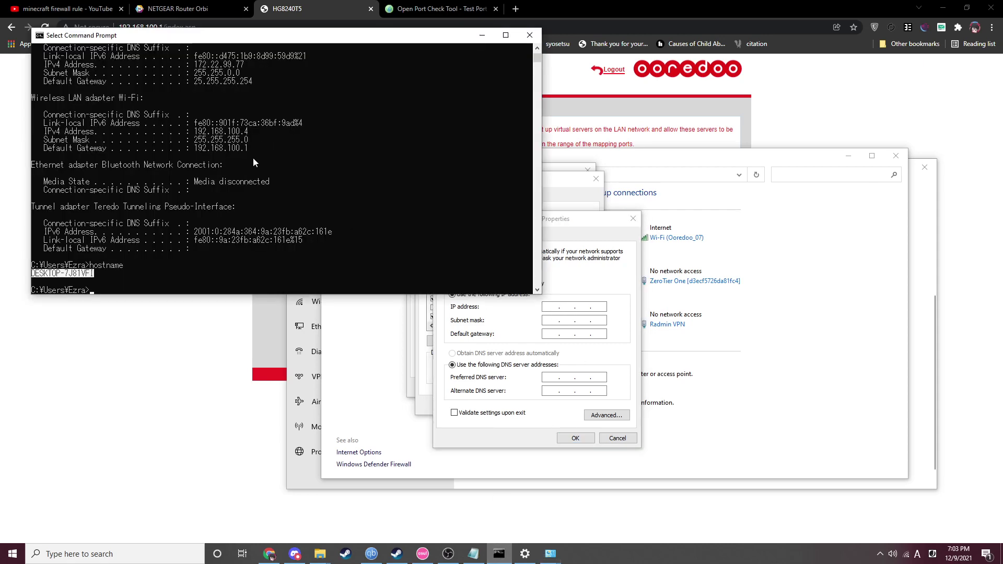
{"action": "key", "text": "ctrl+c"}
{"action": "left_click_drag", "start_coordinate": [206, 131], "coordinate": [248, 136]}
- Copy 192.168.100.4 as the static IP and 255.255.255.0 as the subnet mask from ipconfig
{"action": "key", "text": "ctrl+c"}
{"action": "left_click", "coordinate": [554, 306]}
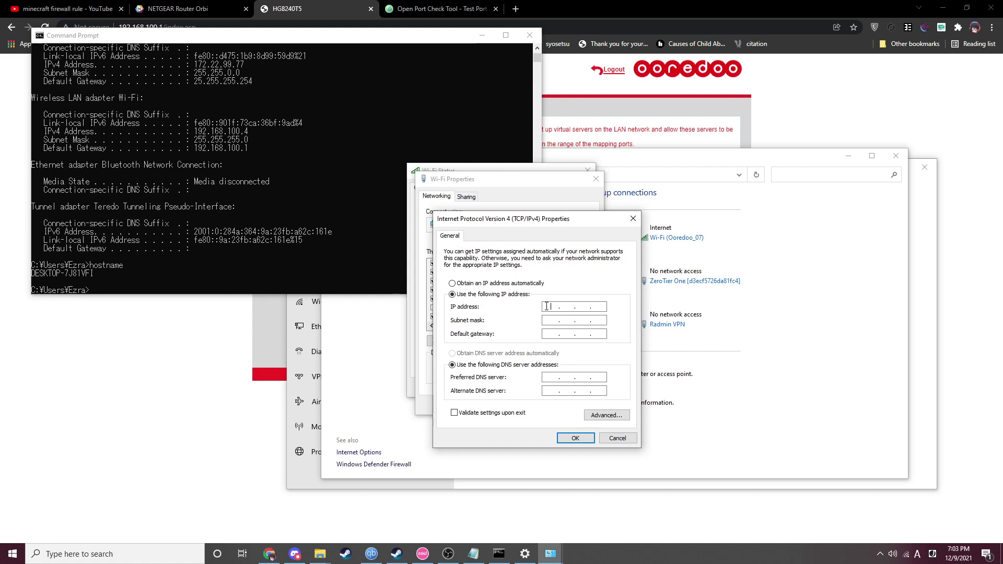
{"action": "key", "text": "ctrl+v"}
{"action": "left_click", "coordinate": [194, 141]}
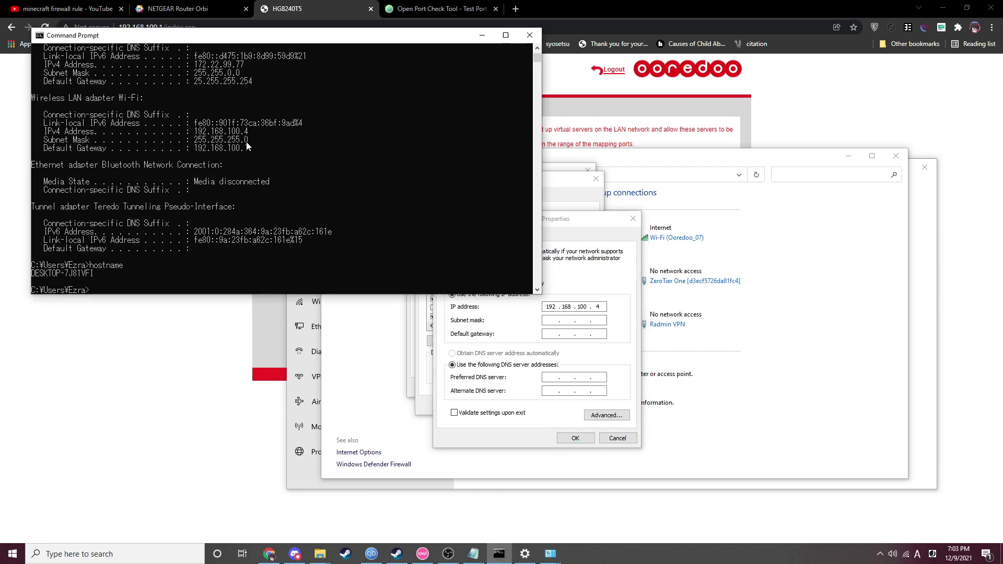
{"action": "left_click_drag", "start_coordinate": [195, 138], "coordinate": [247, 145]}
{"action": "key", "text": "ctrl+c"}
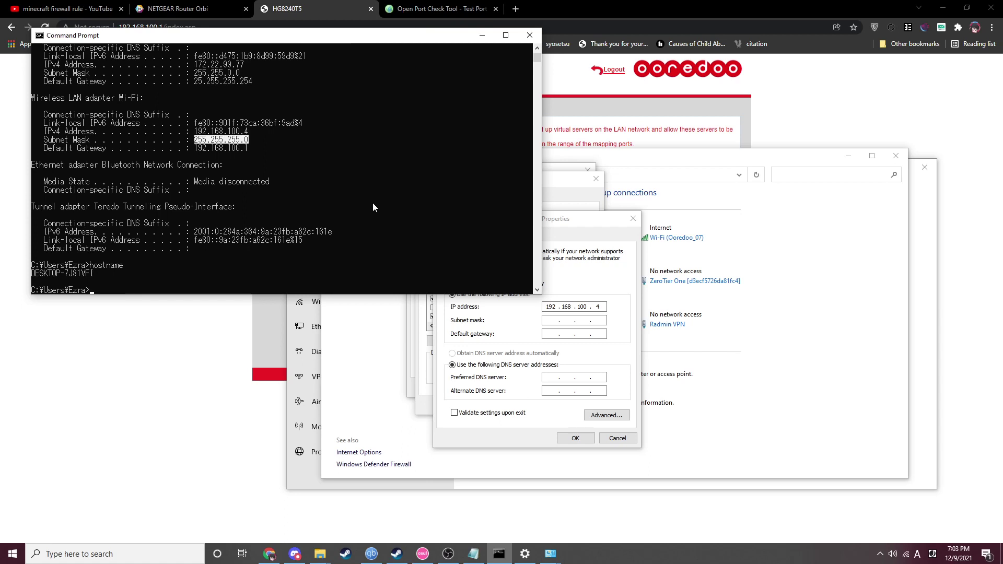
{"action": "left_click", "coordinate": [555, 321]}
{"action": "key", "text": "ctrl+v"}
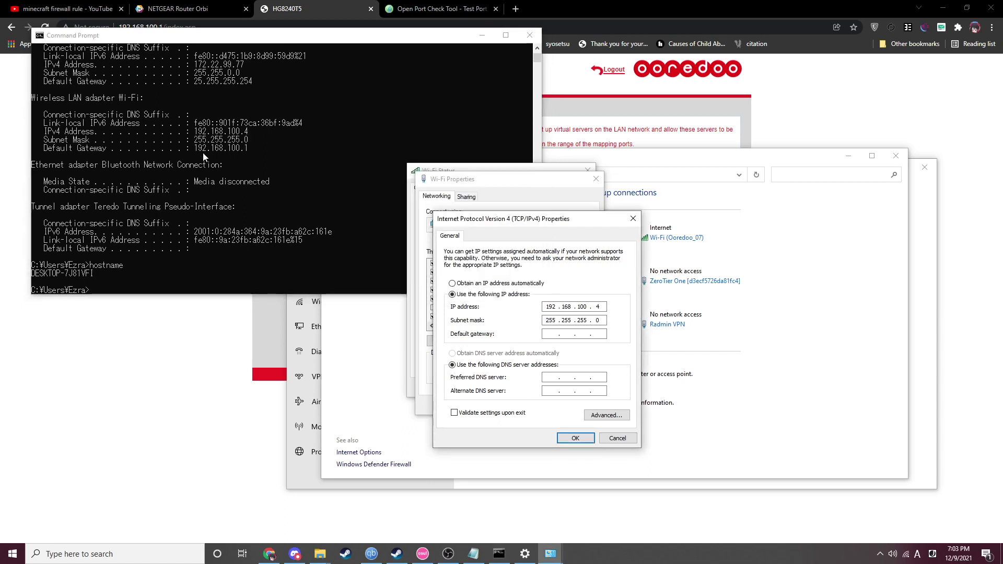
- Enter 192.168.100.1 as gateway and preferred DNS, then save, accepting the multiple-gateways warning
{"action": "left_click", "coordinate": [204, 157]}
{"action": "left_click_drag", "start_coordinate": [195, 148], "coordinate": [245, 150]}
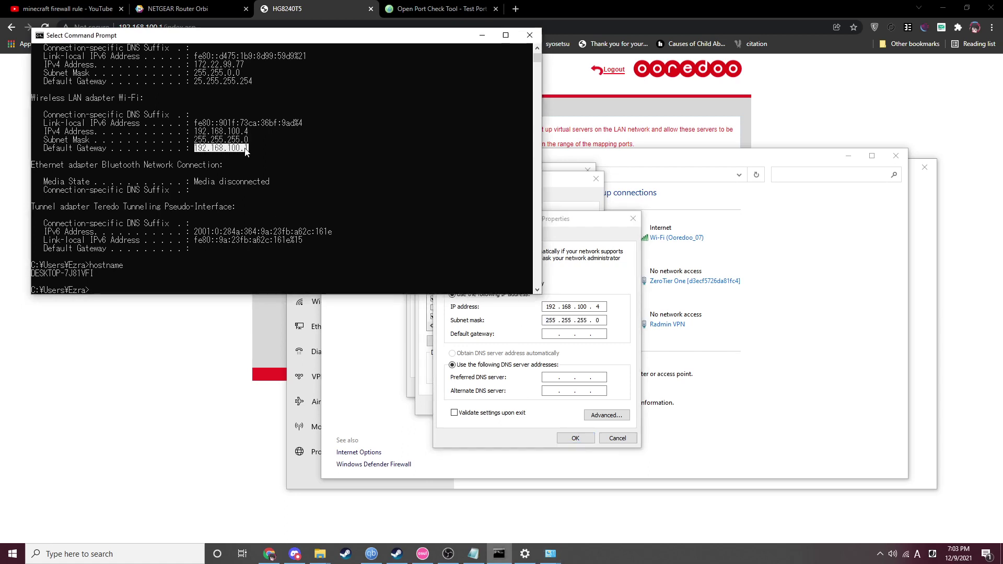
{"action": "key", "text": "ctrl+c"}
{"action": "left_click", "coordinate": [544, 334]}
{"action": "key", "text": "ctrl+v"}
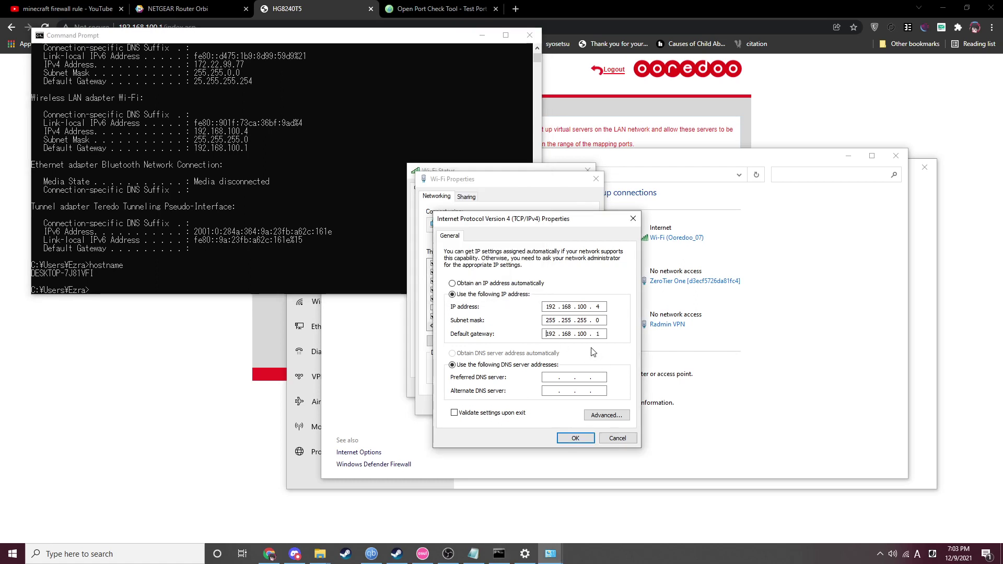
{"action": "left_click", "coordinate": [554, 377]}
{"action": "key", "text": "ctrl+v"}
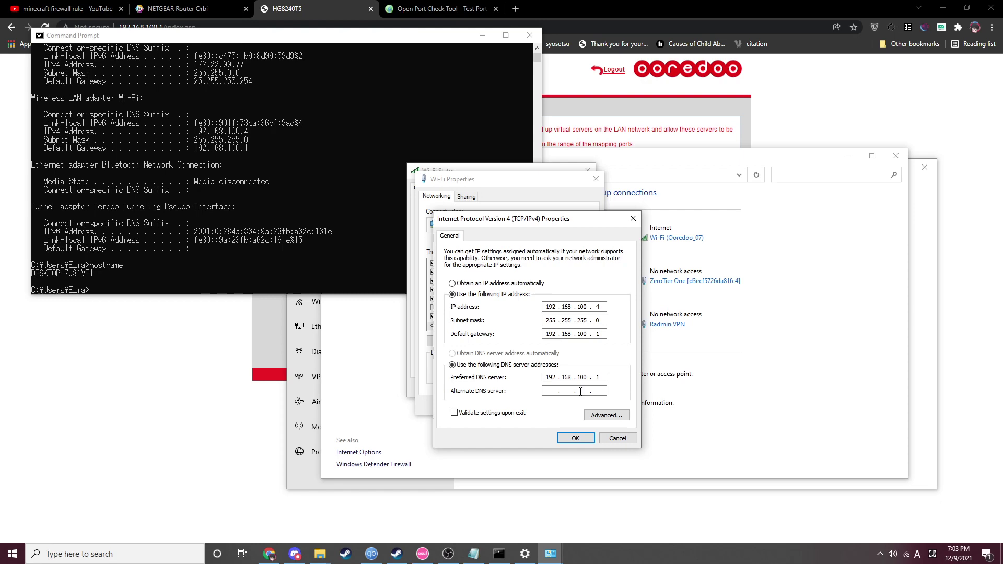
{"action": "left_click", "coordinate": [575, 440]}
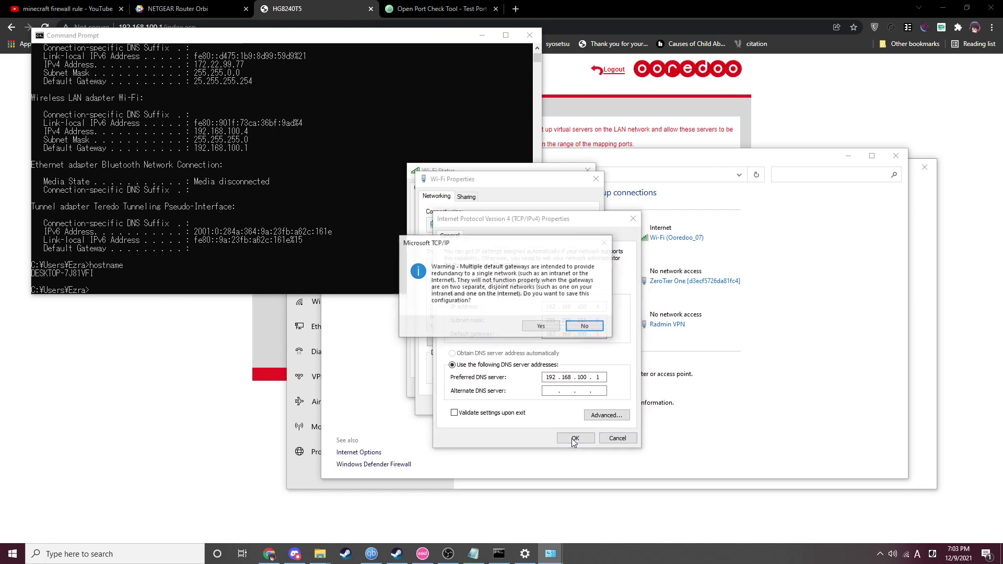
{"action": "left_click", "coordinate": [542, 326]}
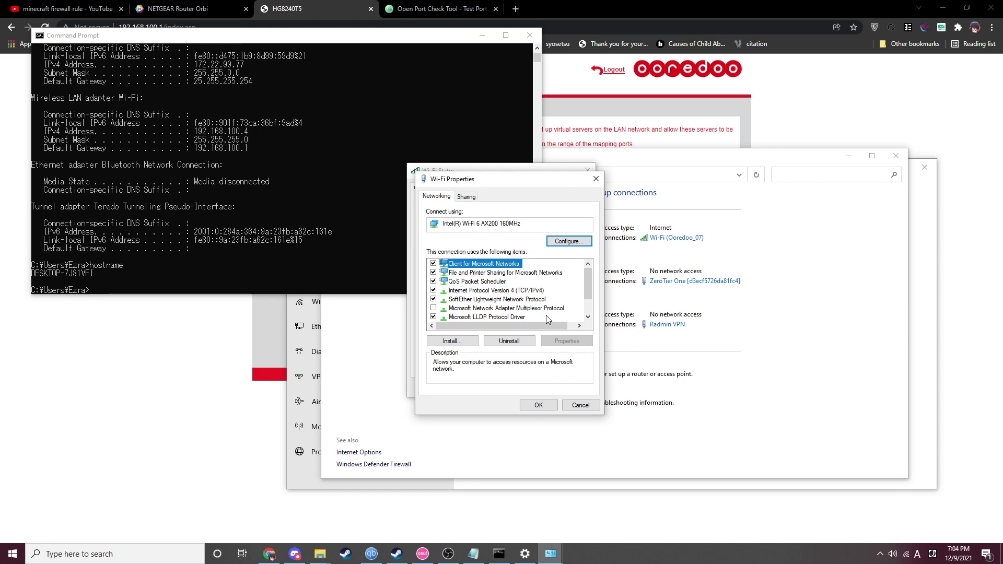
- Revert Wi-Fi IPv4 to automatic IP and DNS, cancel the dialog, and return to the gateway page
{"action": "double_click", "coordinate": [523, 291]}
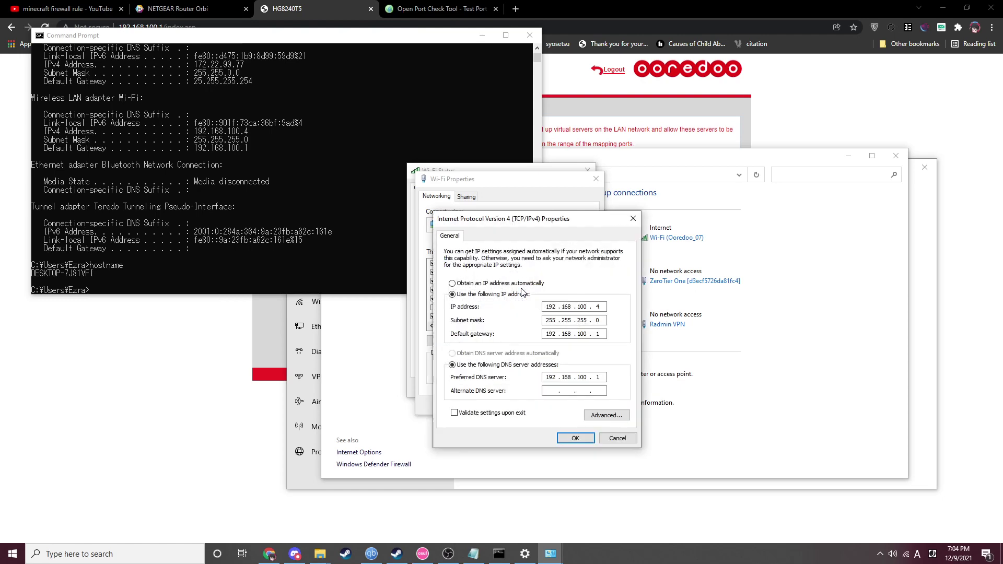
{"action": "left_click", "coordinate": [466, 284]}
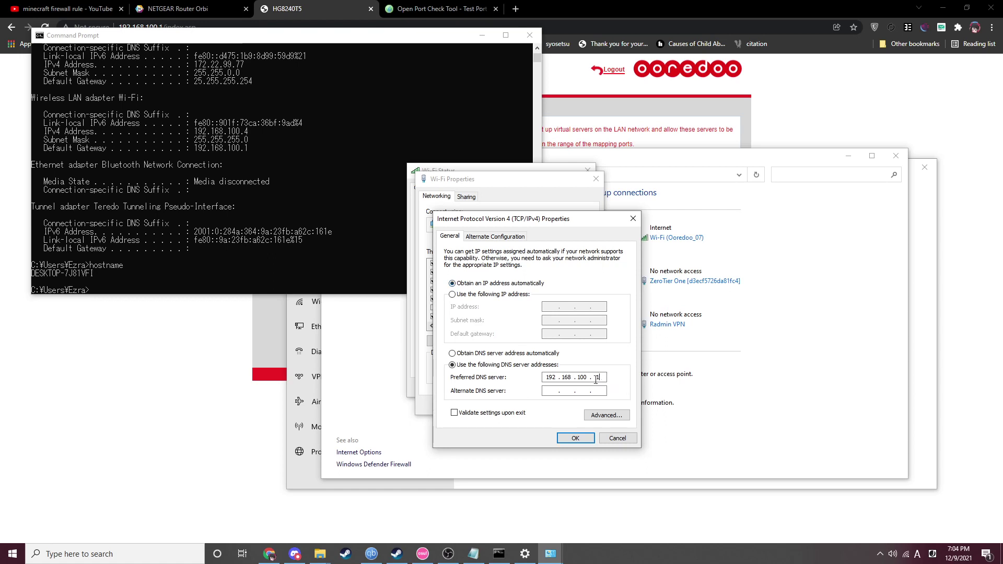
{"action": "left_click", "coordinate": [492, 355]}
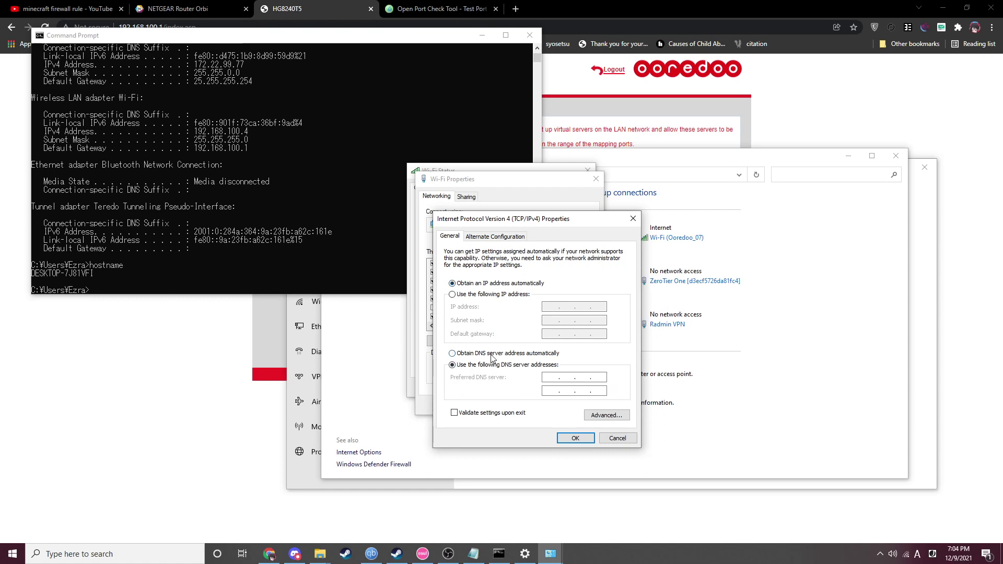
{"action": "left_click", "coordinate": [617, 438]}
{"action": "left_click", "coordinate": [916, 107]}
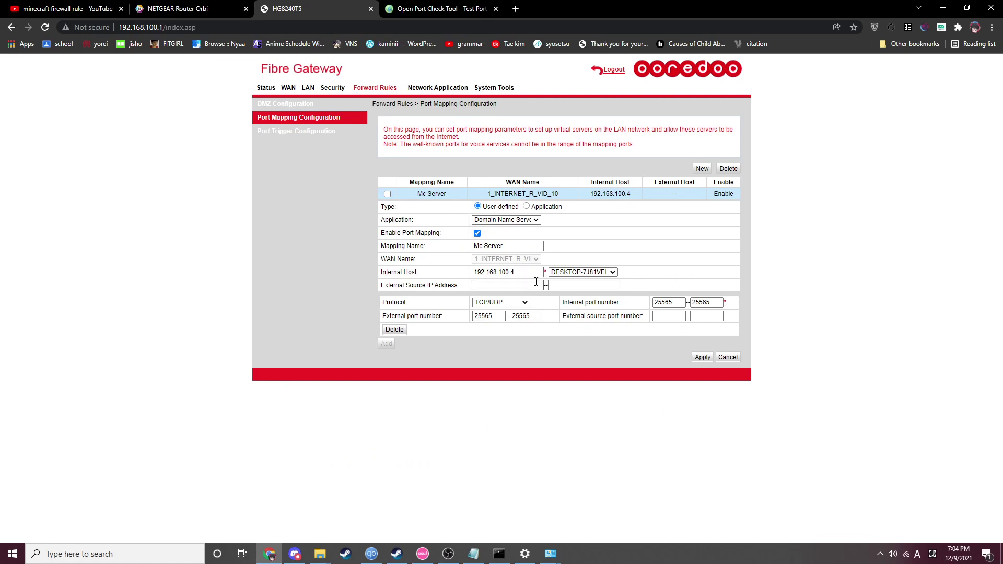
{"action": "double_click", "coordinate": [512, 272]}
- Open 'Allow an app through Windows Firewall' from Start search and unlock Change settings
{"action": "key", "text": "super"}
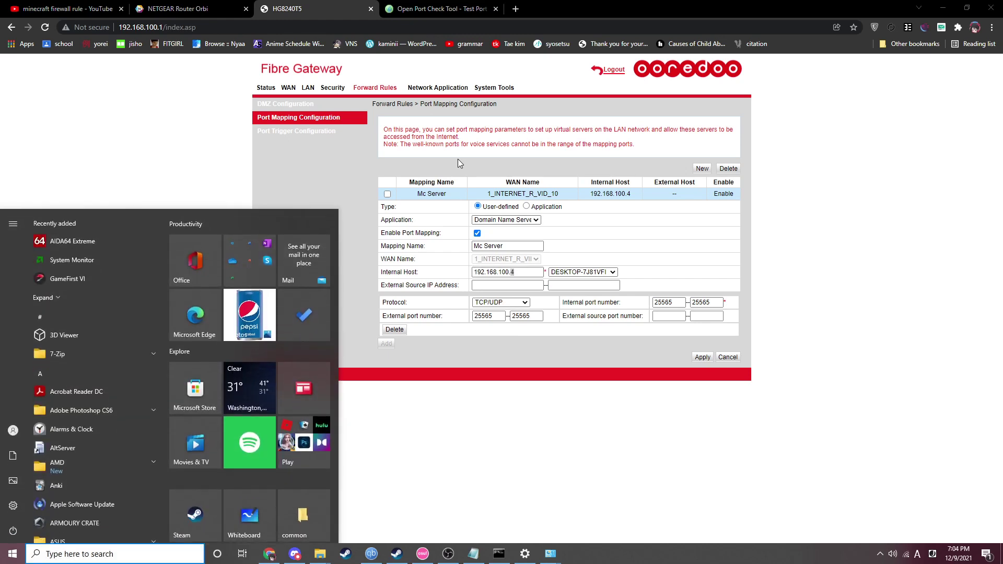
{"action": "type", "text": "allow an"}
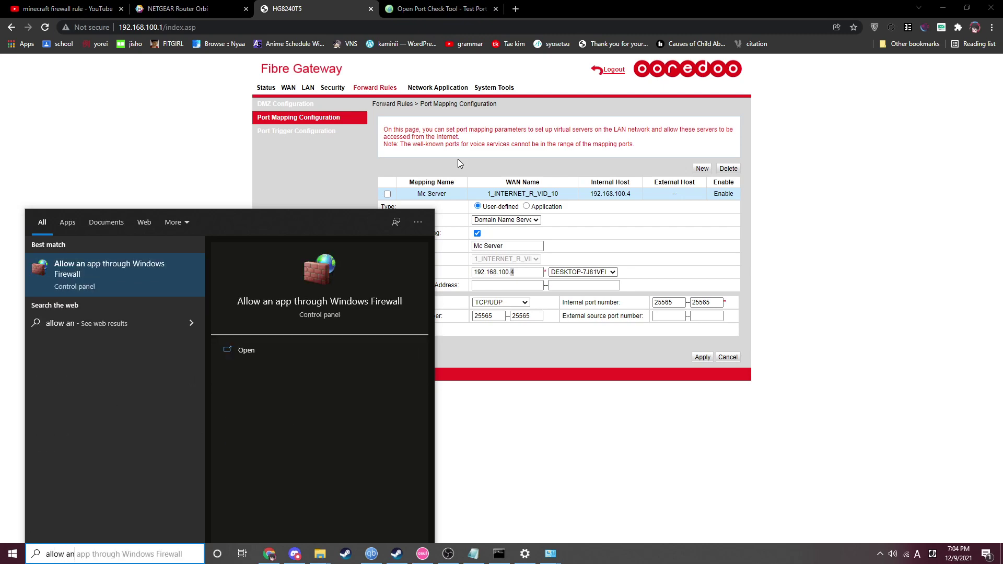
{"action": "key", "text": "Return"}
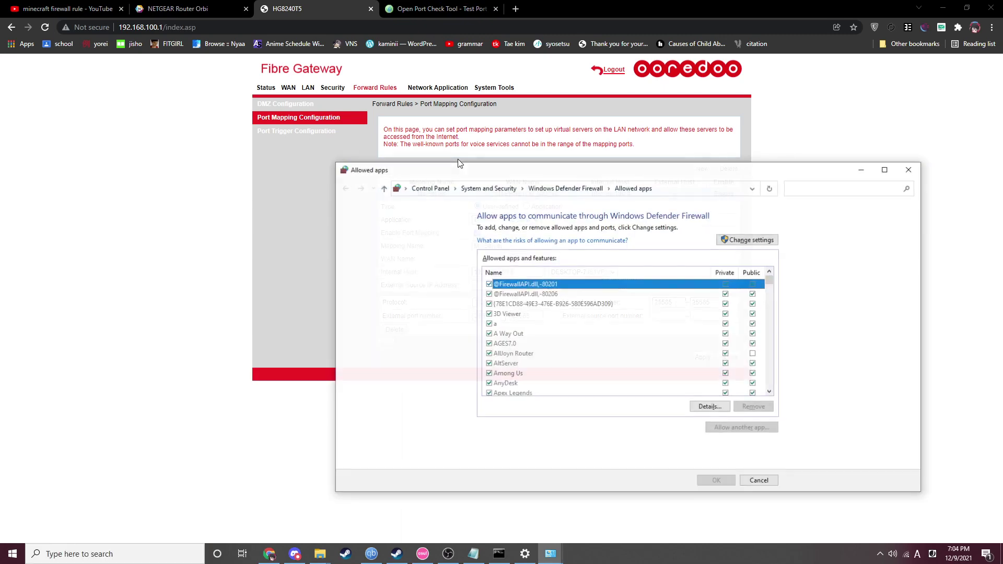
{"action": "left_click", "coordinate": [744, 240]}
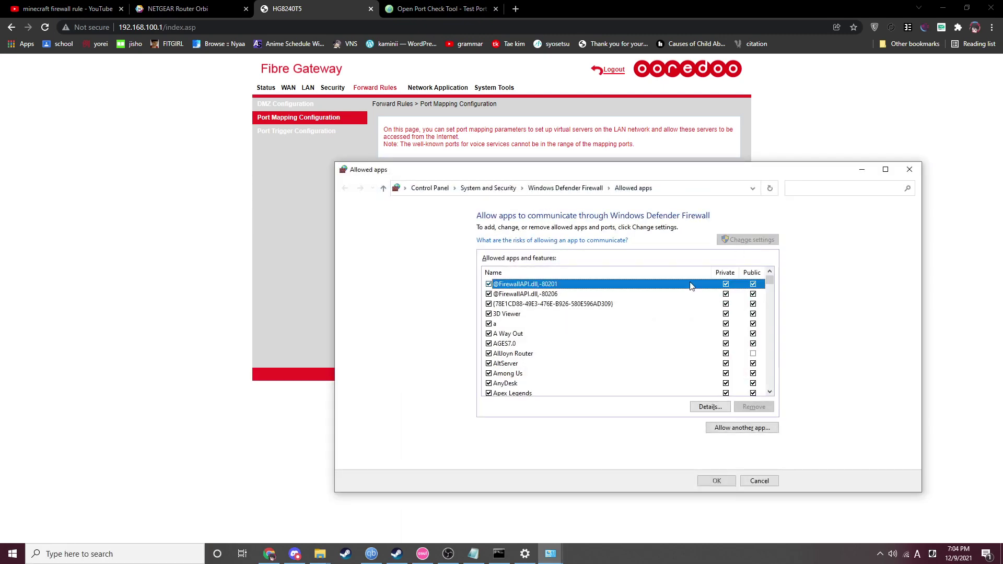
- Allow Java(TM) Platform SE binary and the javaw entries on private and public networks, then save
{"action": "left_click", "coordinate": [575, 304]}
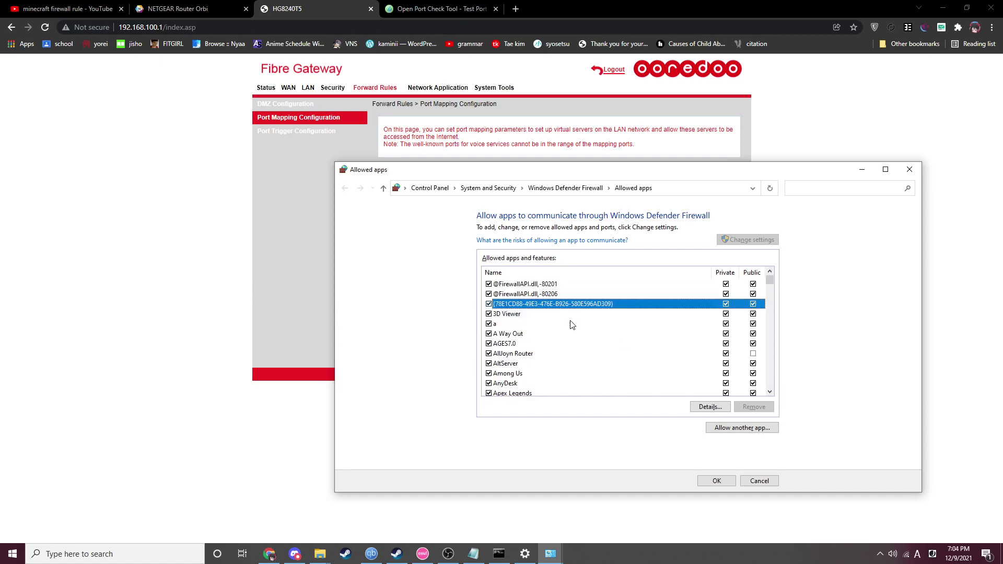
{"action": "left_click", "coordinate": [538, 285]}
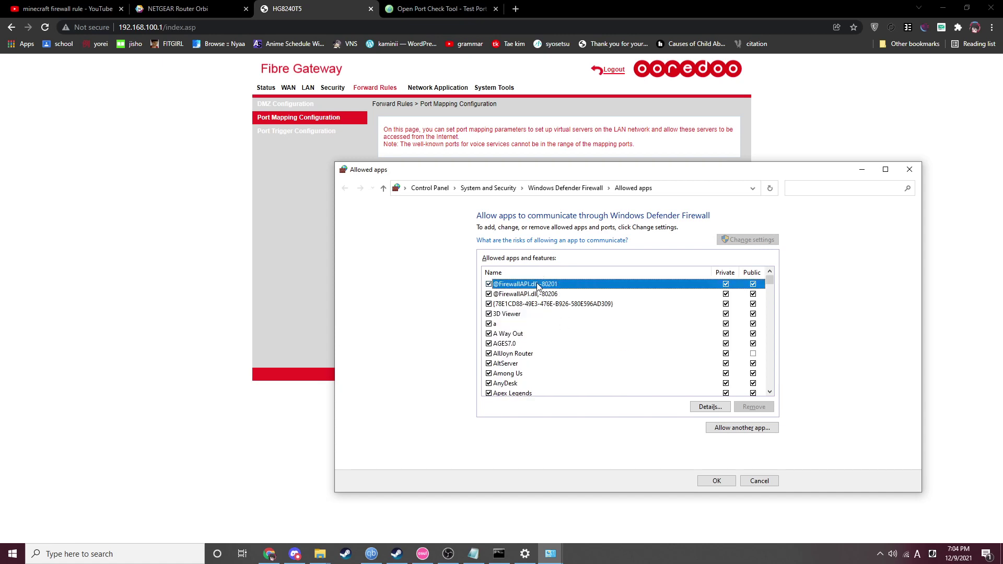
{"action": "key", "text": "j"}
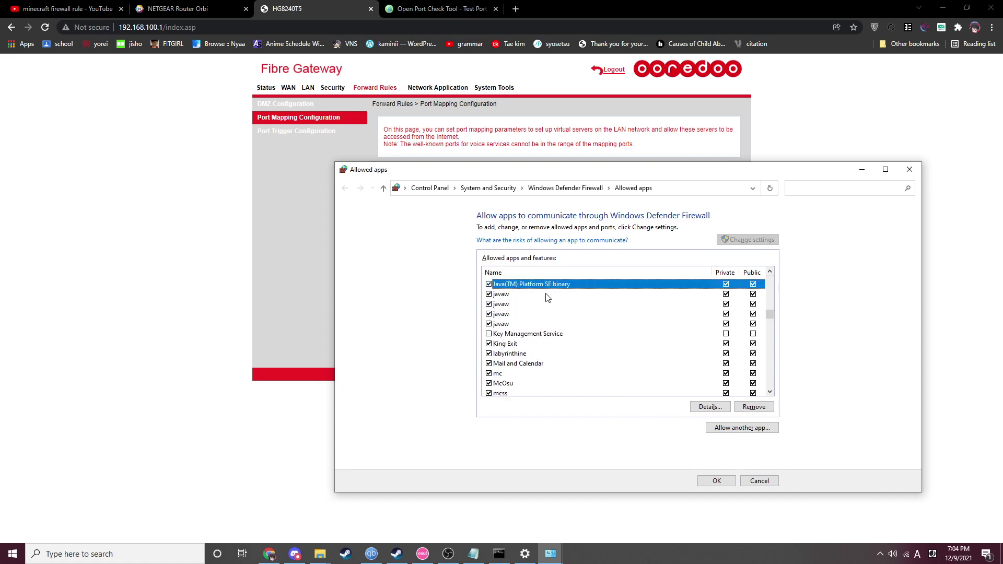
{"action": "scroll", "coordinate": [599, 324], "scroll_direction": "up", "scroll_amount": 1}
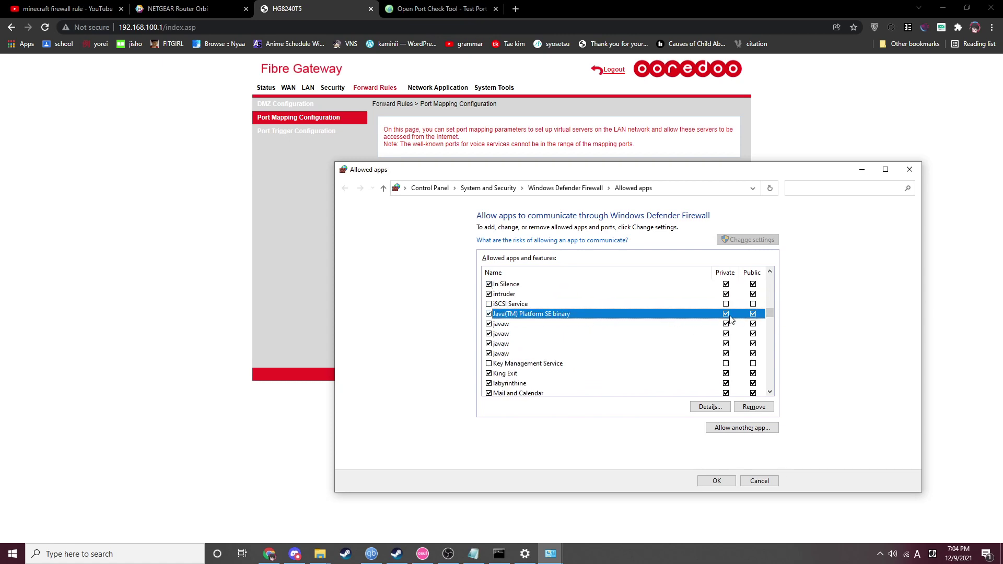
{"action": "key", "text": "Down"}
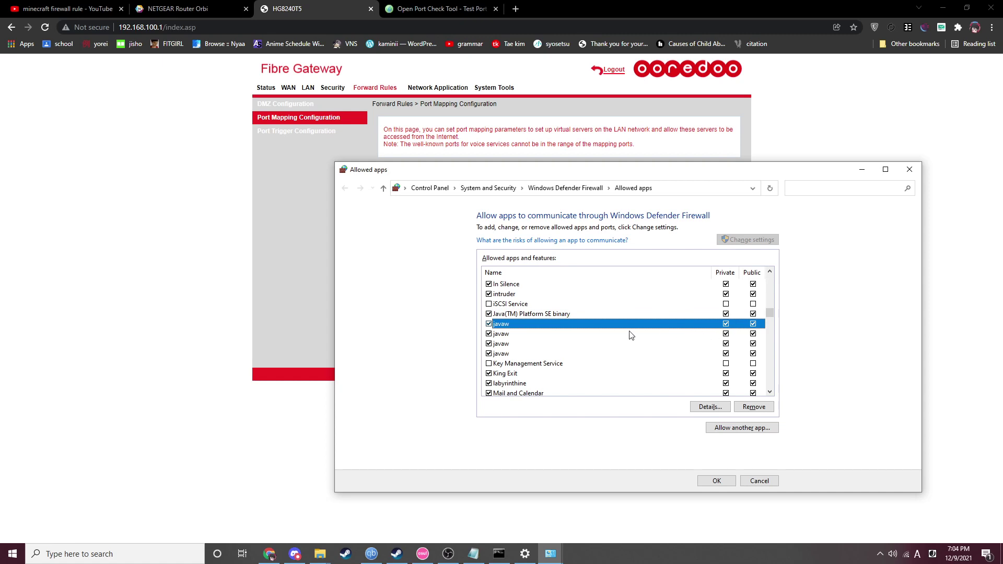
{"action": "key", "text": "Down"}
{"action": "key", "text": "Down"}
{"action": "key", "text": "Down"}
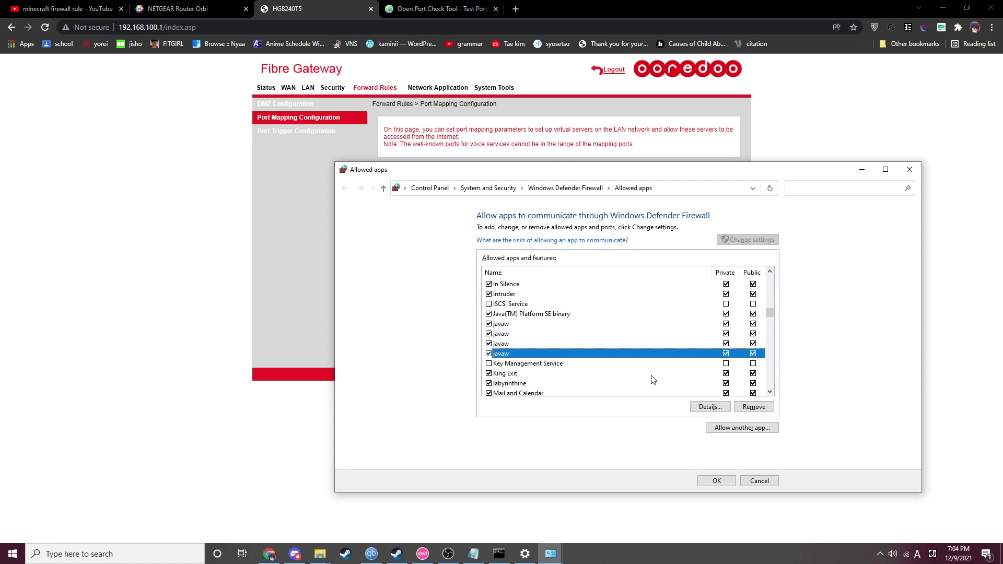
{"action": "key", "text": "Down"}
{"action": "key", "text": "Up"}
{"action": "key", "text": "Up"}
{"action": "key", "text": "Up"}
{"action": "key", "text": "Up"}
{"action": "key", "text": "Up"}
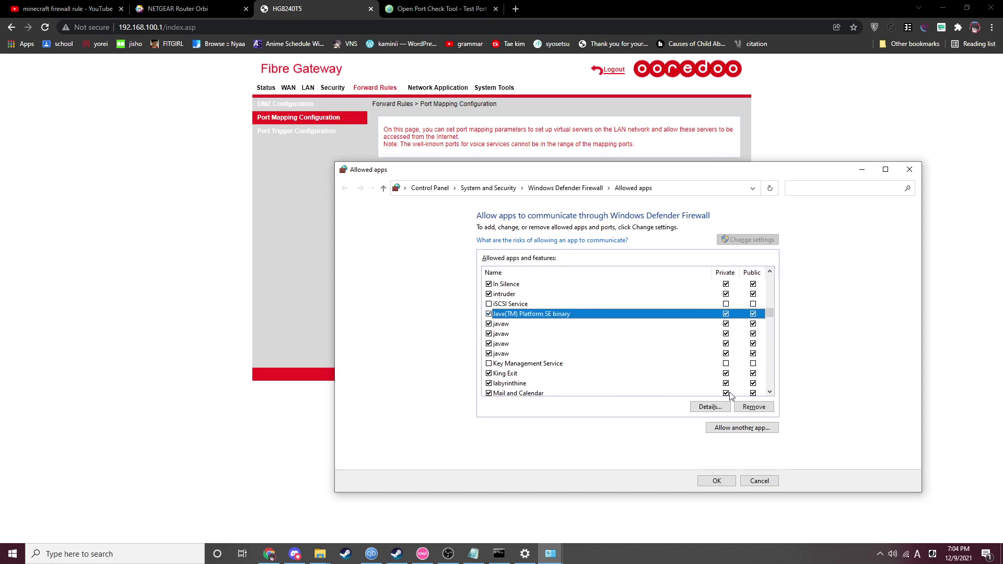
{"action": "left_click", "coordinate": [716, 481]}
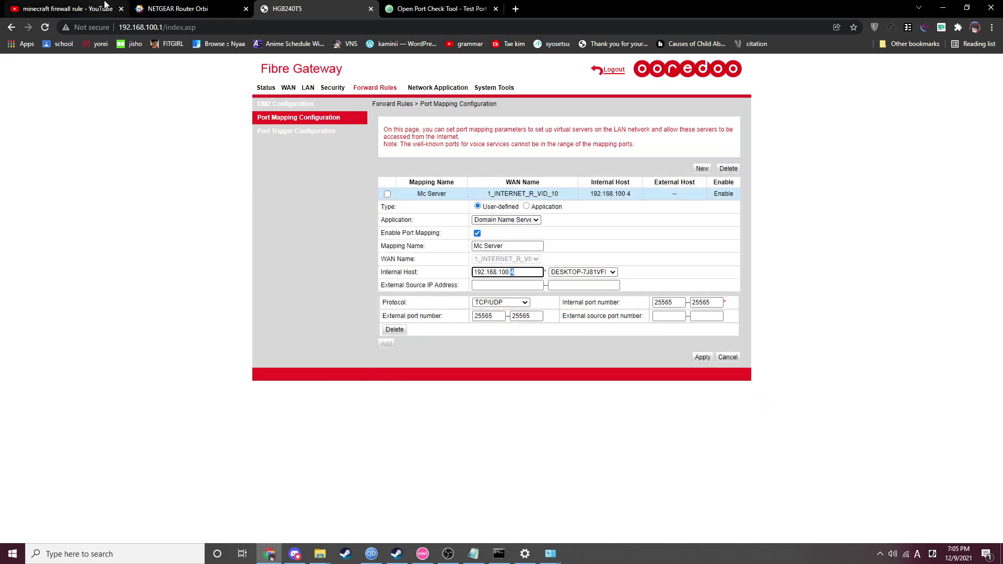
- Switch to the YouTube tab showing 'How to allow Minecraft port through your firewall!'
{"action": "left_click", "coordinate": [105, 5]}
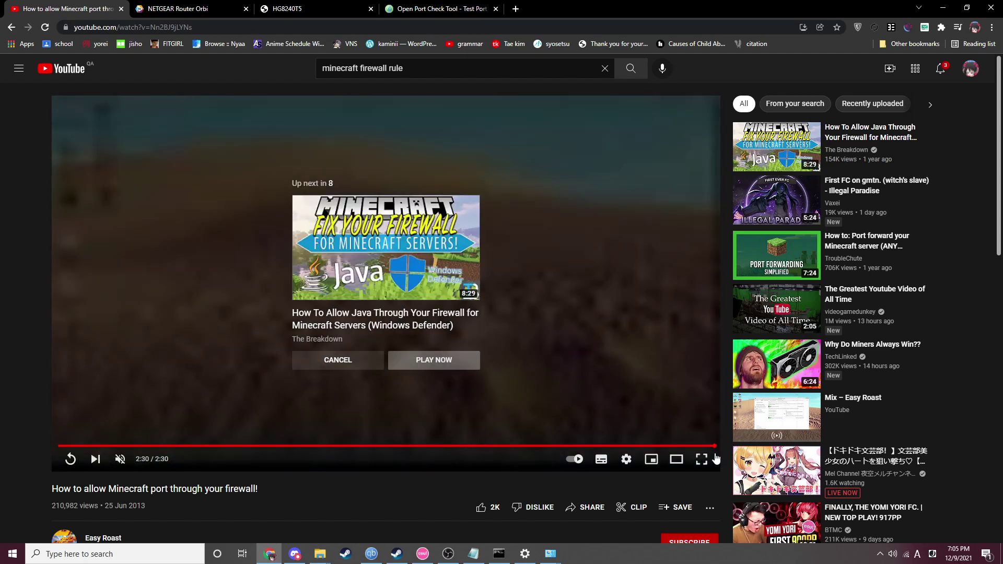
- Check the Orbi router's AP Mode page and the port checker, then return to the Mc Server rule
{"action": "left_click", "coordinate": [251, 7]}
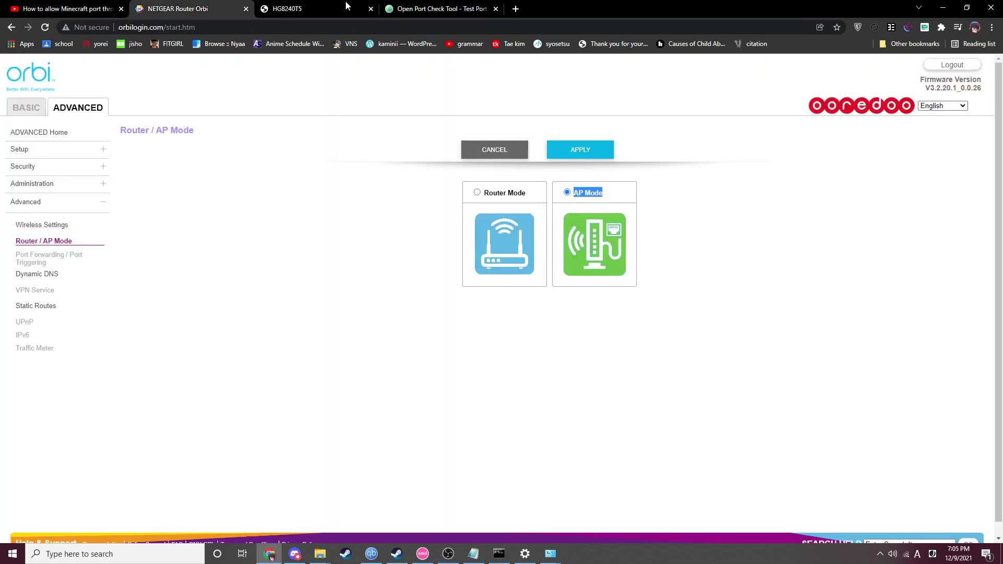
{"action": "left_click", "coordinate": [438, 8]}
{"action": "left_click", "coordinate": [306, 11]}
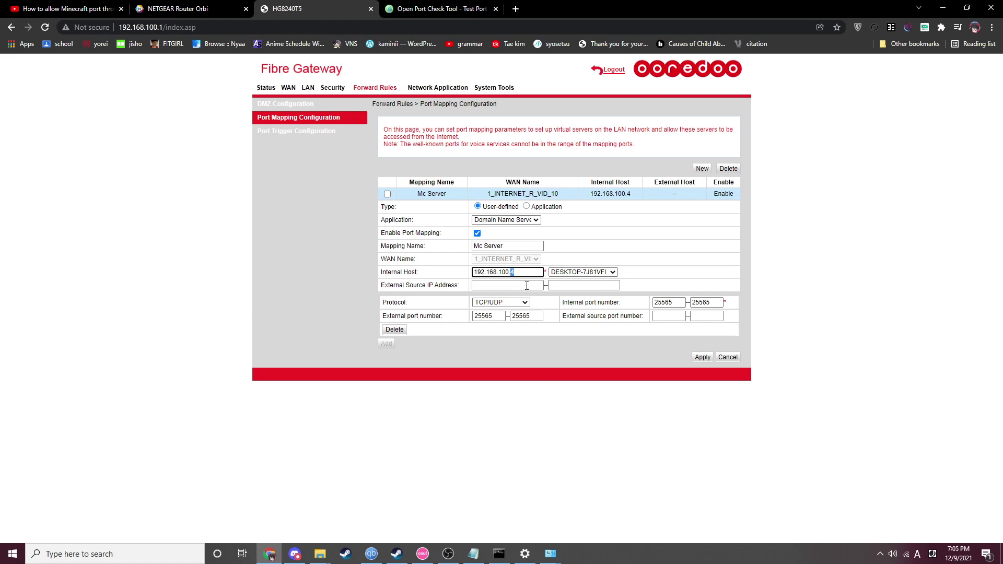
{"action": "left_click", "coordinate": [487, 274]}
{"action": "left_click", "coordinate": [448, 554]}
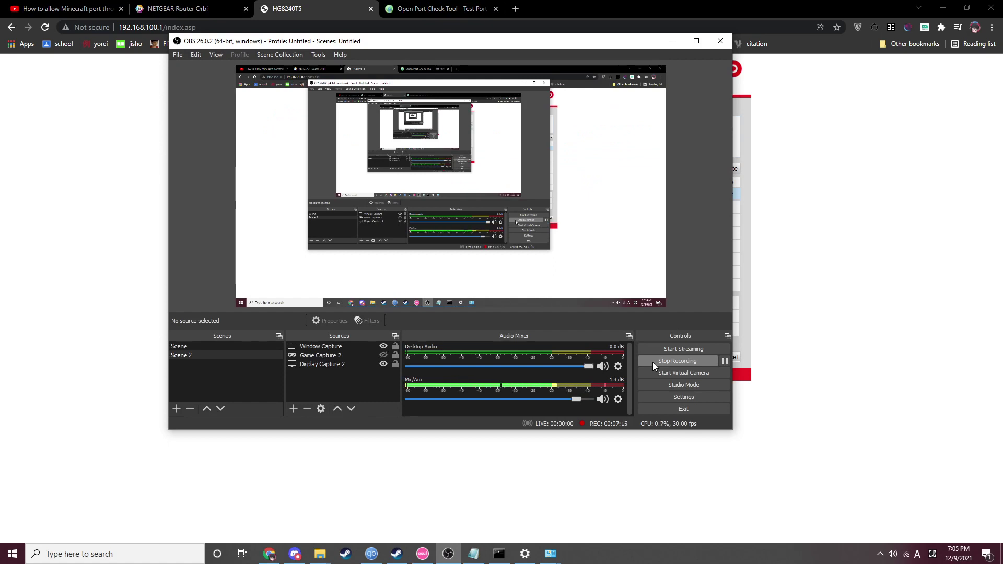
{"action": "left_click", "coordinate": [741, 468]}
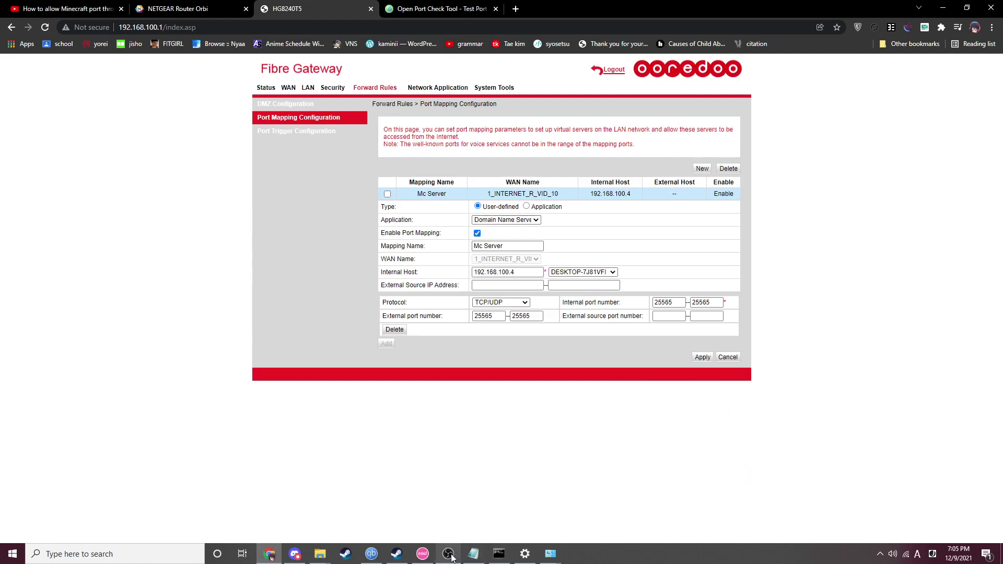
- Start a new DMZ entry with Enable DMZ ticked, browse host devices, then abandon it for Port Mapping
{"action": "mouse_move", "coordinate": [451, 557]}
{"action": "left_click", "coordinate": [314, 107]}
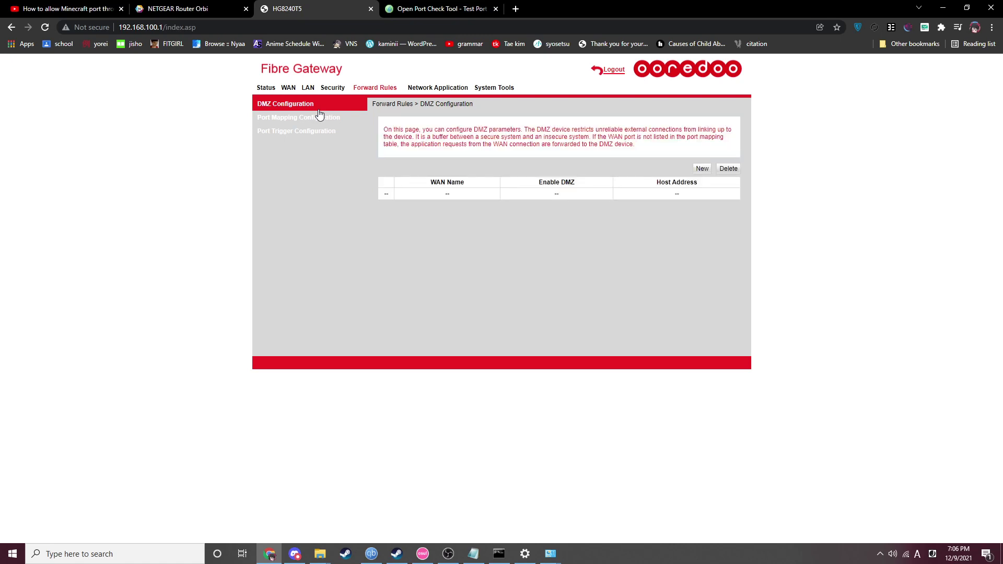
{"action": "left_click", "coordinate": [701, 168]}
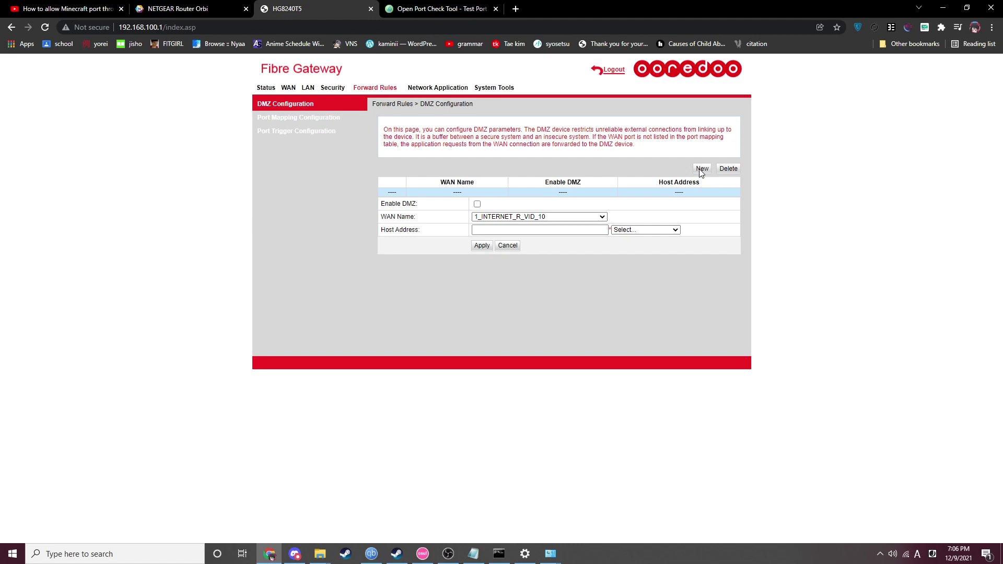
{"action": "left_click", "coordinate": [478, 205]}
{"action": "left_click", "coordinate": [497, 230]}
{"action": "left_click", "coordinate": [497, 230]}
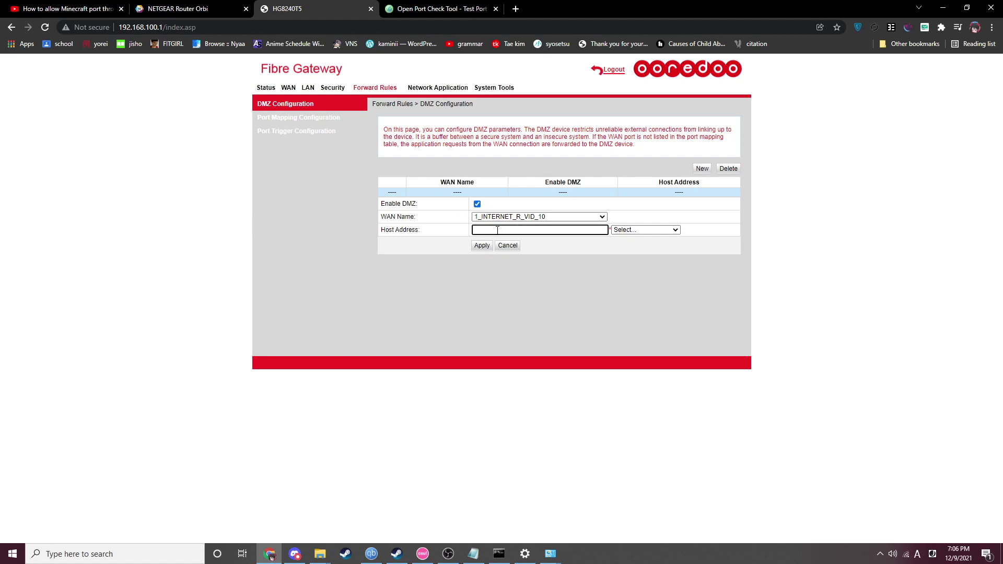
{"action": "left_click", "coordinate": [631, 231]}
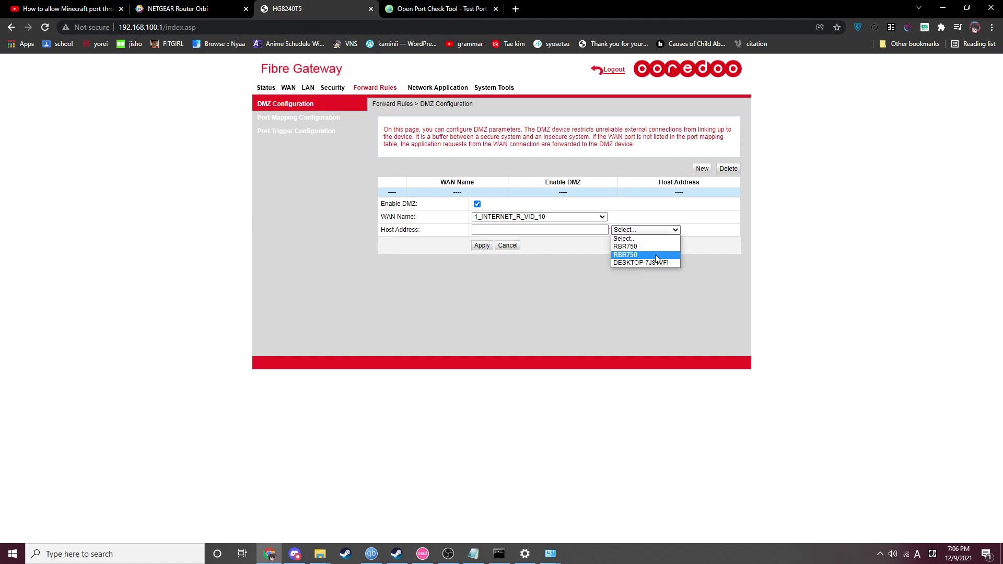
{"action": "left_click", "coordinate": [575, 268]}
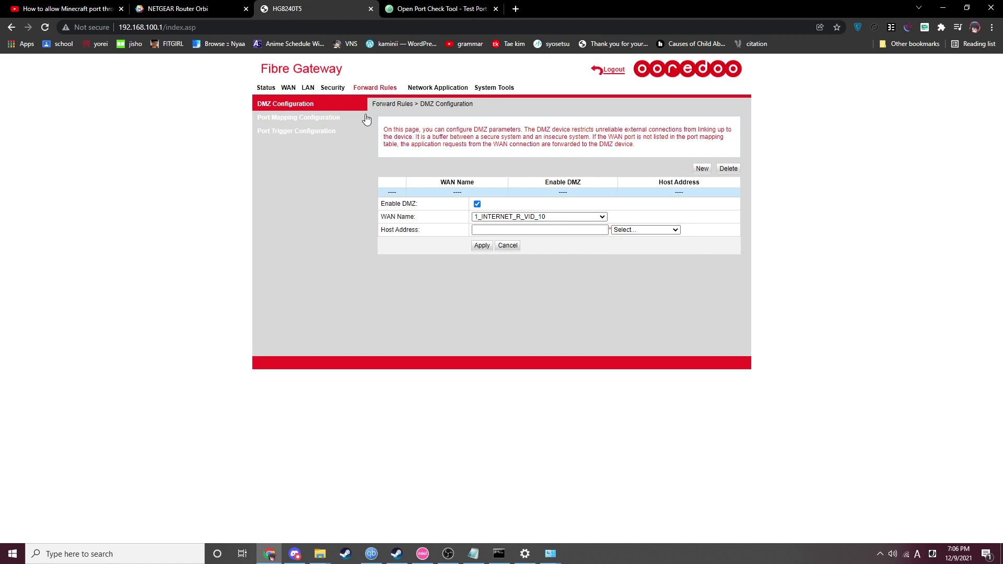
{"action": "left_click", "coordinate": [339, 121]}
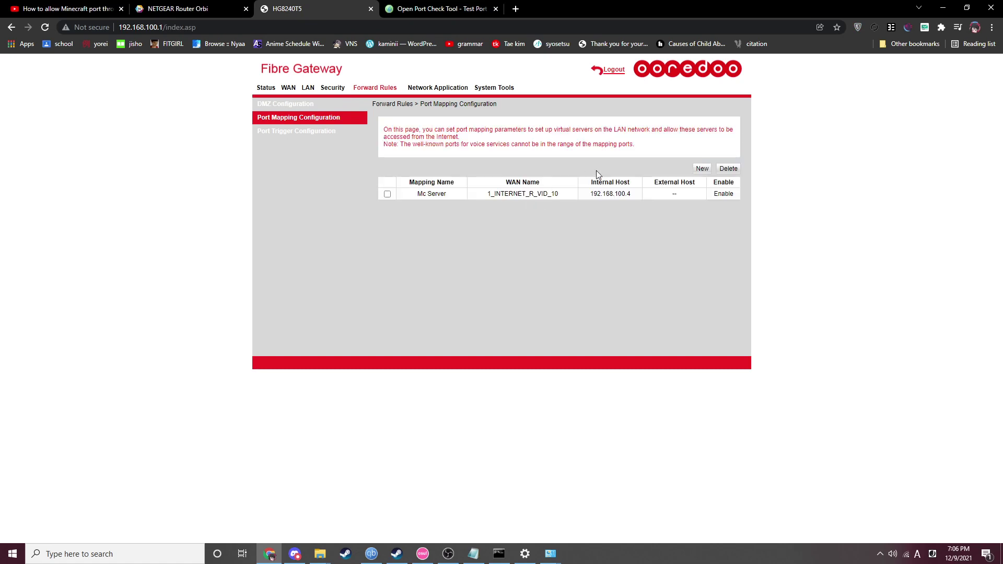
- View the Mc Server rule details, then move to the empty DMZ Configuration page
{"action": "left_click", "coordinate": [387, 195]}
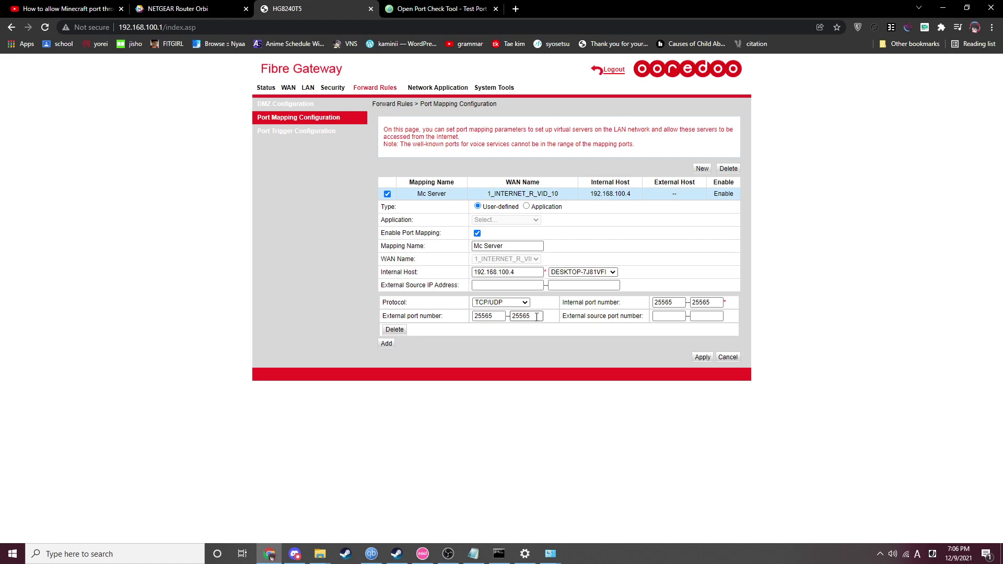
{"action": "left_click", "coordinate": [319, 107]}
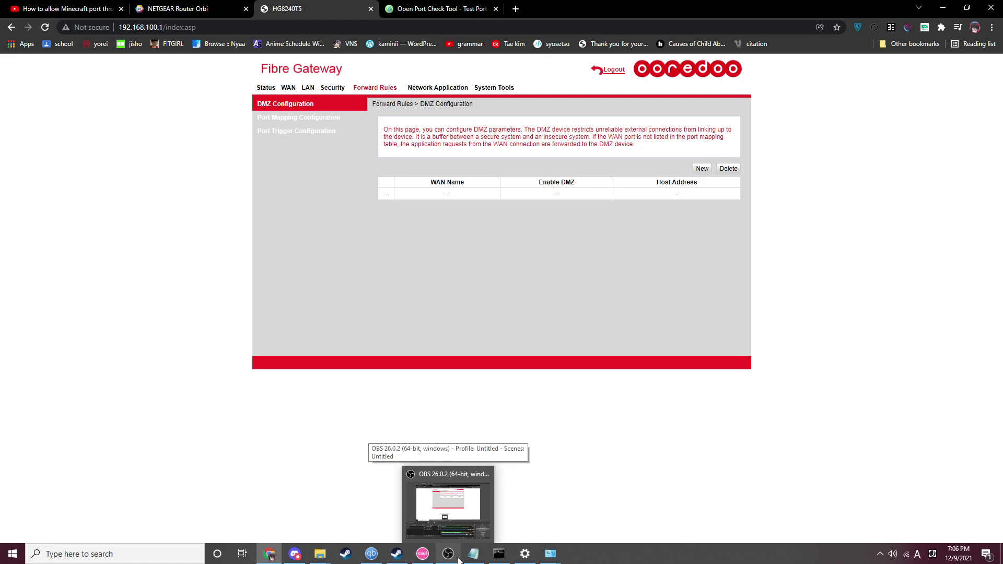
- Restore the OBS Studio window over the browser, leaving the recording running
{"action": "left_click", "coordinate": [457, 560]}
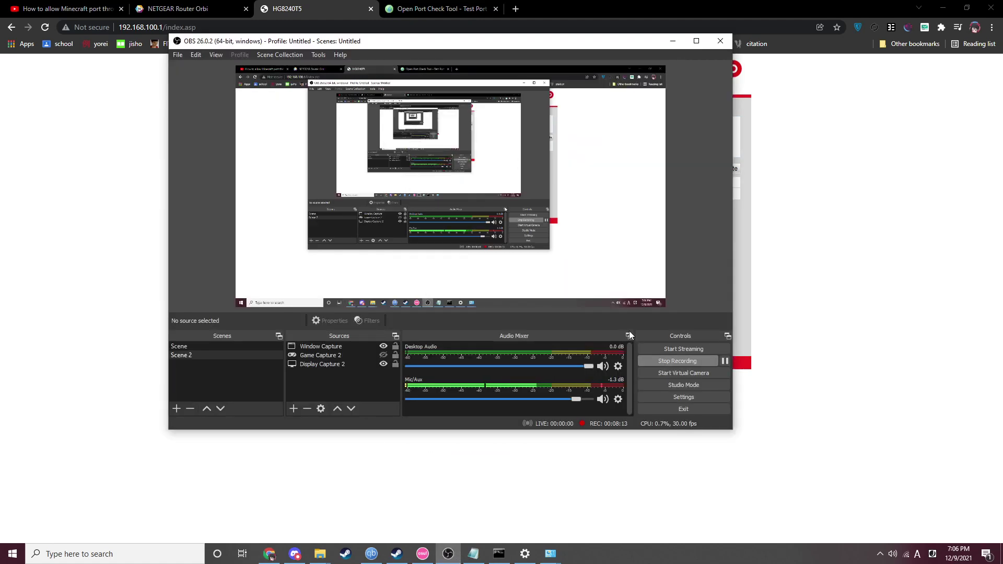